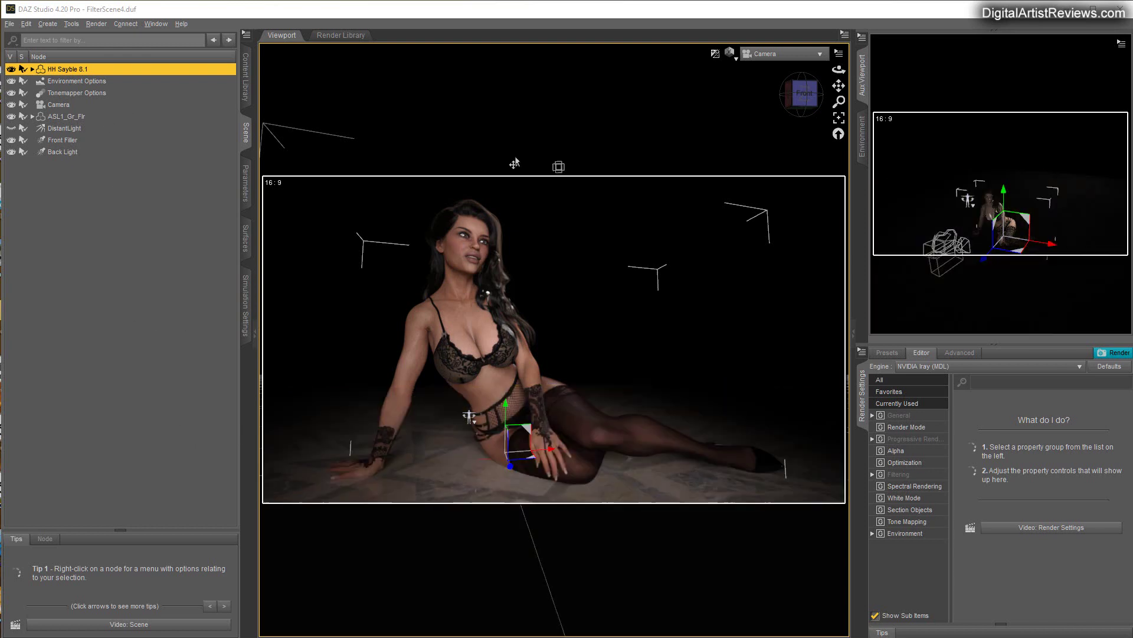
Step: Deselect the figure, switch the viewport to Texture Shaded, and turn the DistantLight on
click(126, 234)
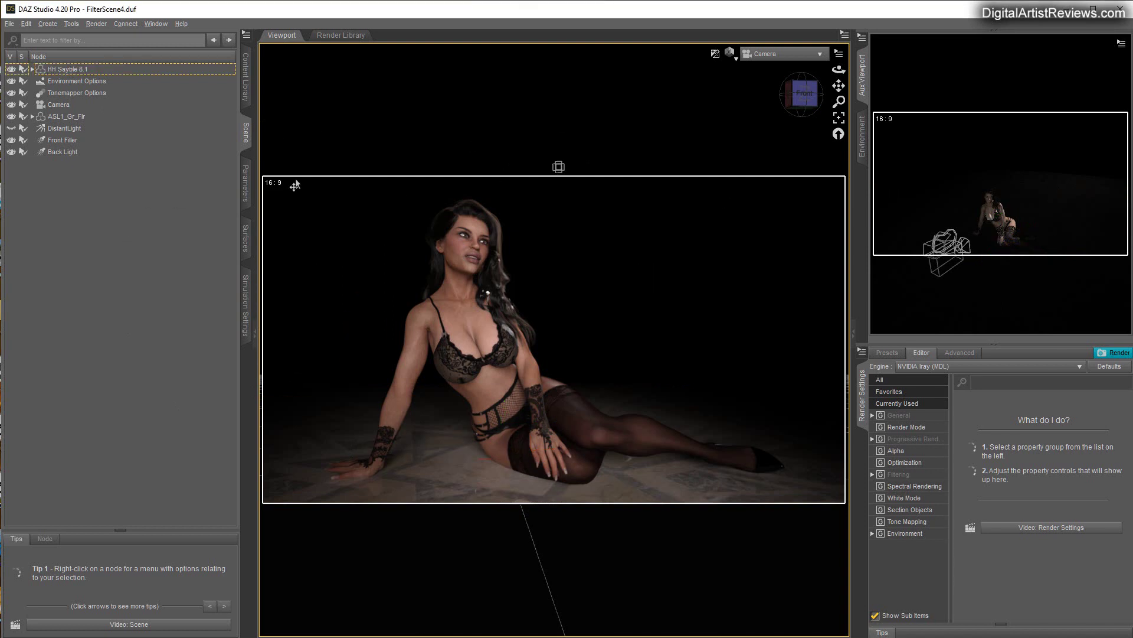
click(731, 53)
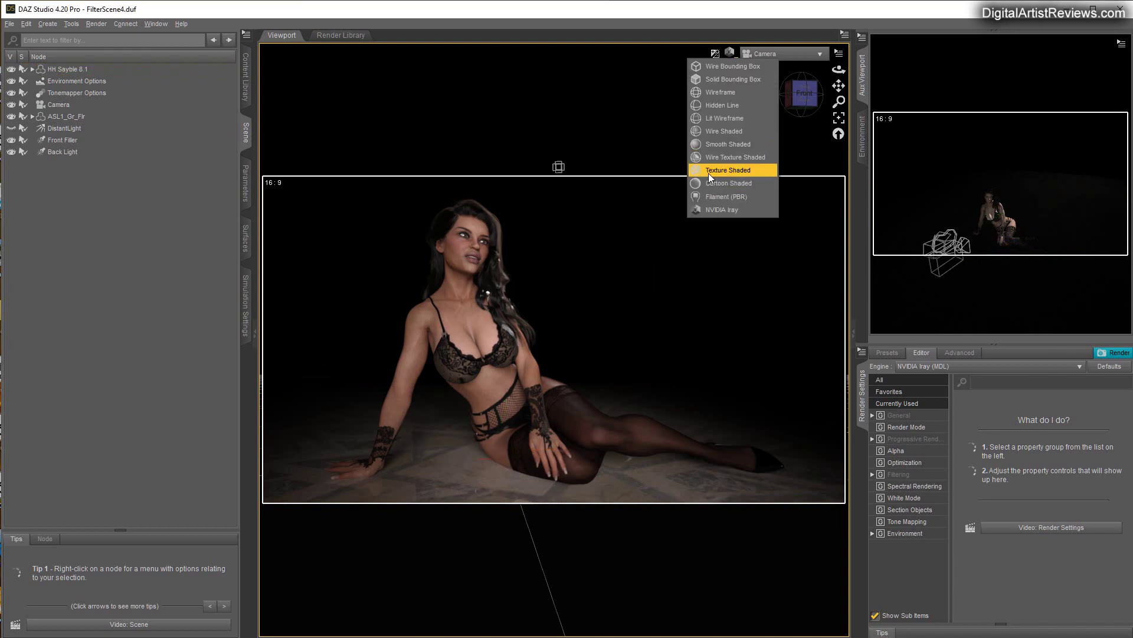
click(709, 177)
click(8, 131)
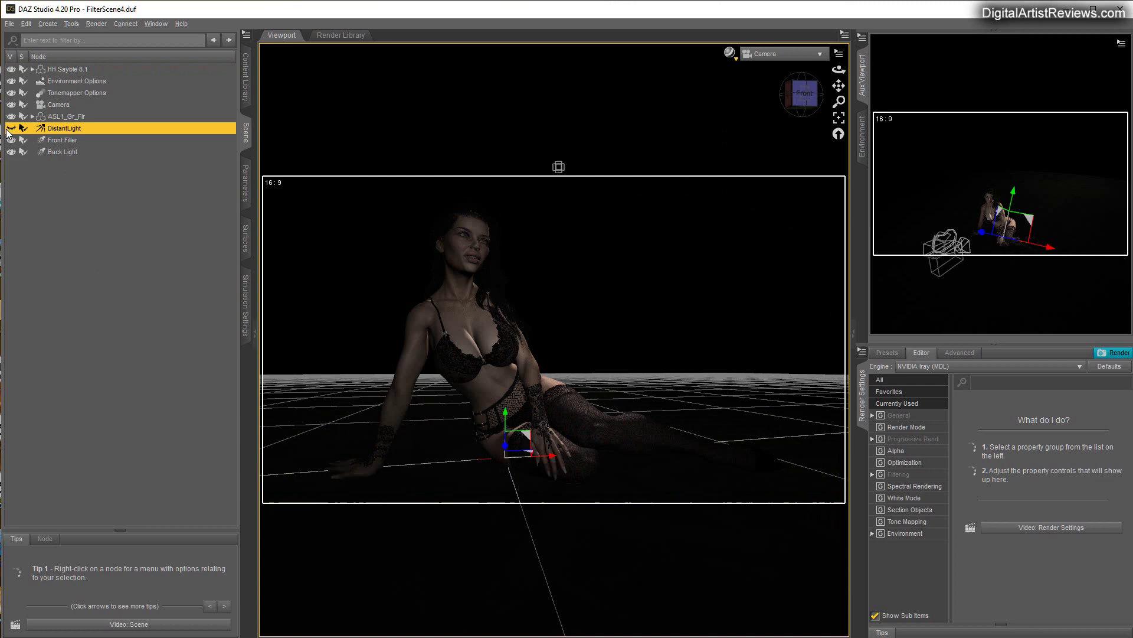
click(8, 132)
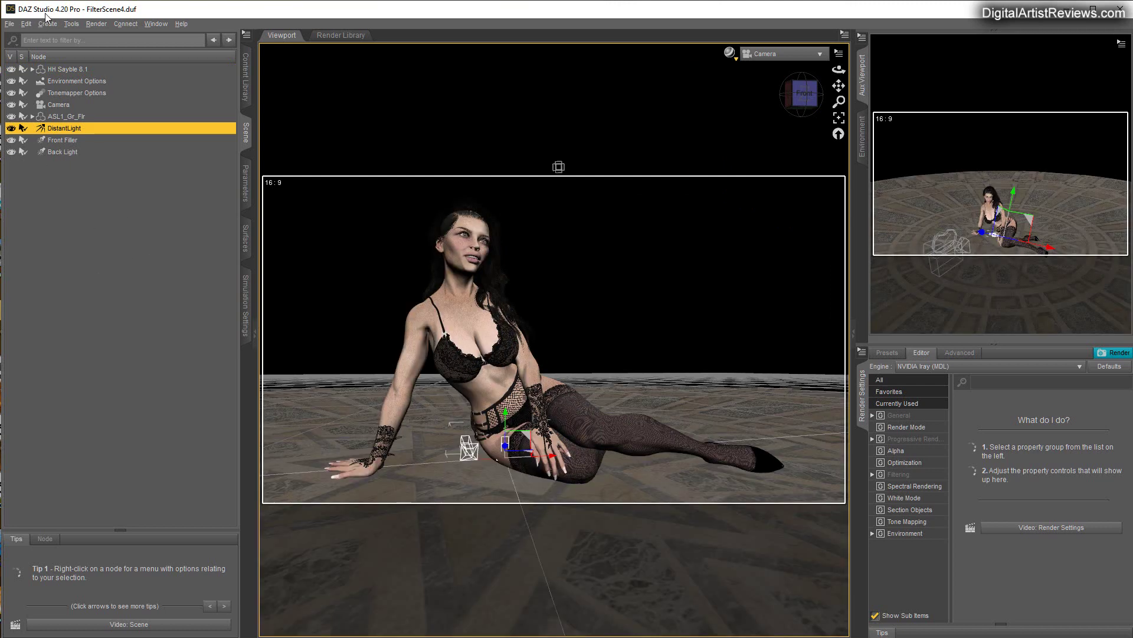
Step: Create a new spotlight and rename it 'Effect Light'
click(47, 24)
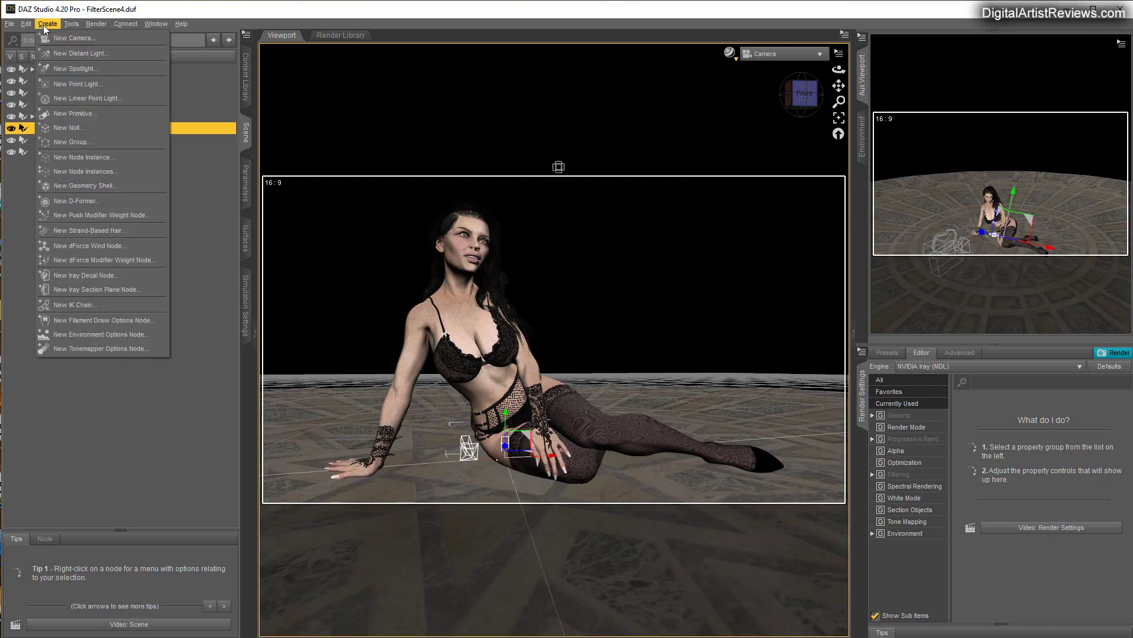
click(75, 68)
click(347, 450)
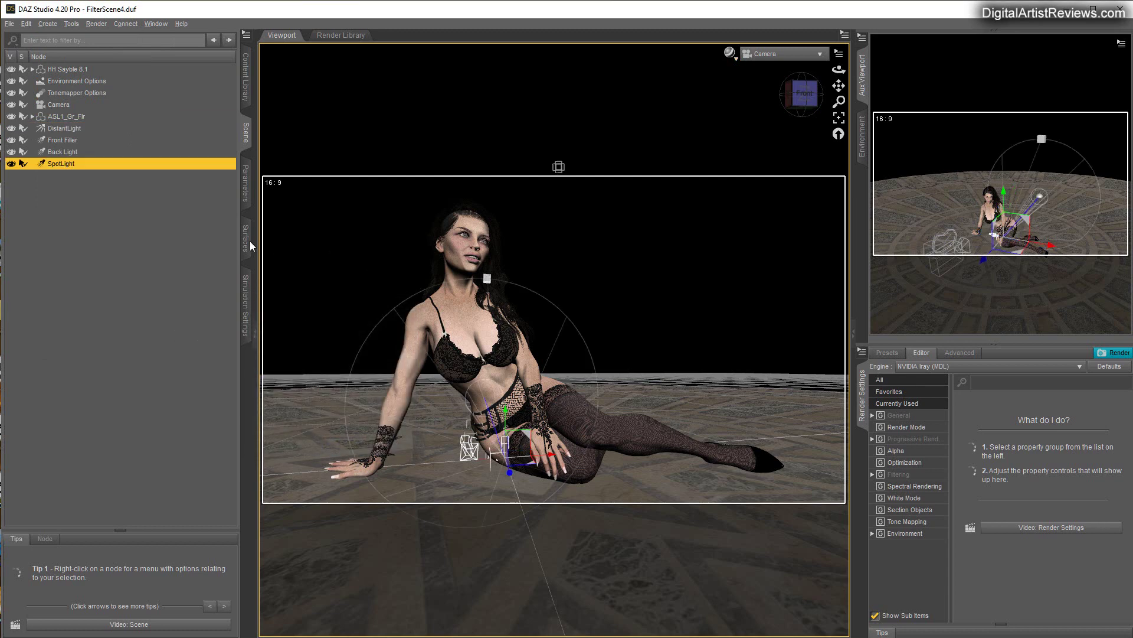
key(F2)
text(Effect Light)
key(Return)
Step: Keep the main viewport on Camera and make the second viewport look through Effect Light
click(762, 54)
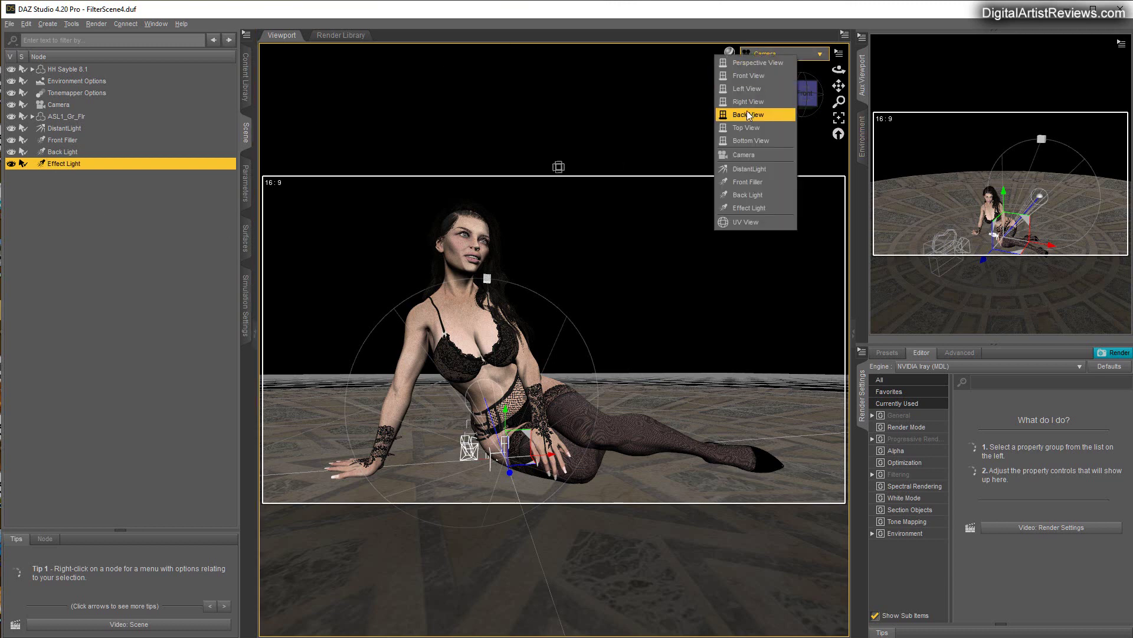
click(755, 207)
click(768, 53)
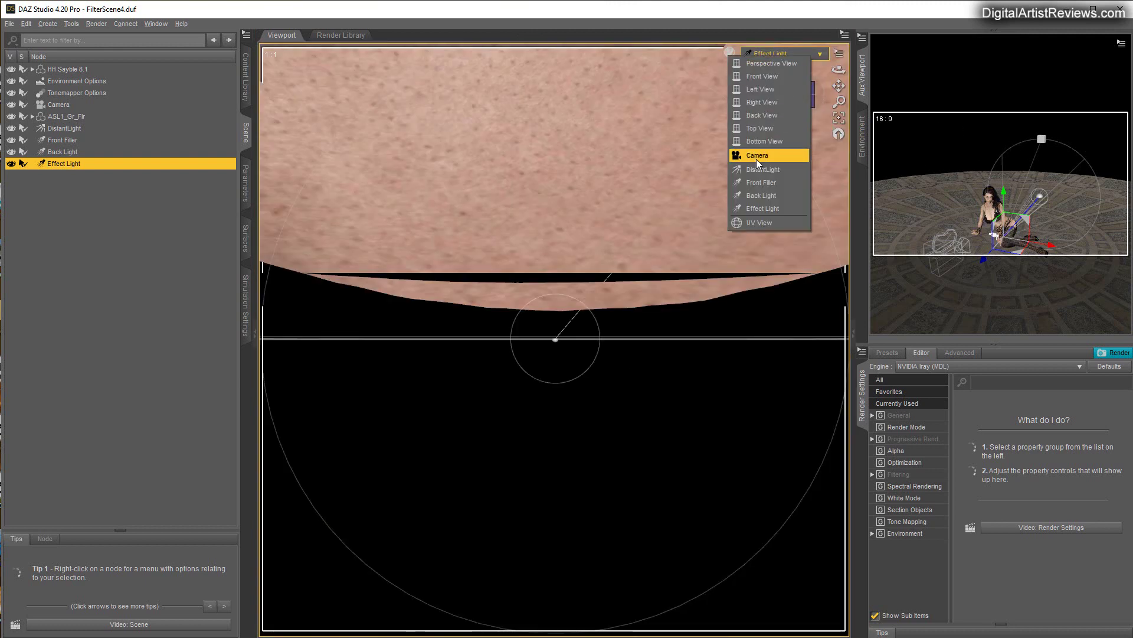
click(756, 158)
click(1063, 46)
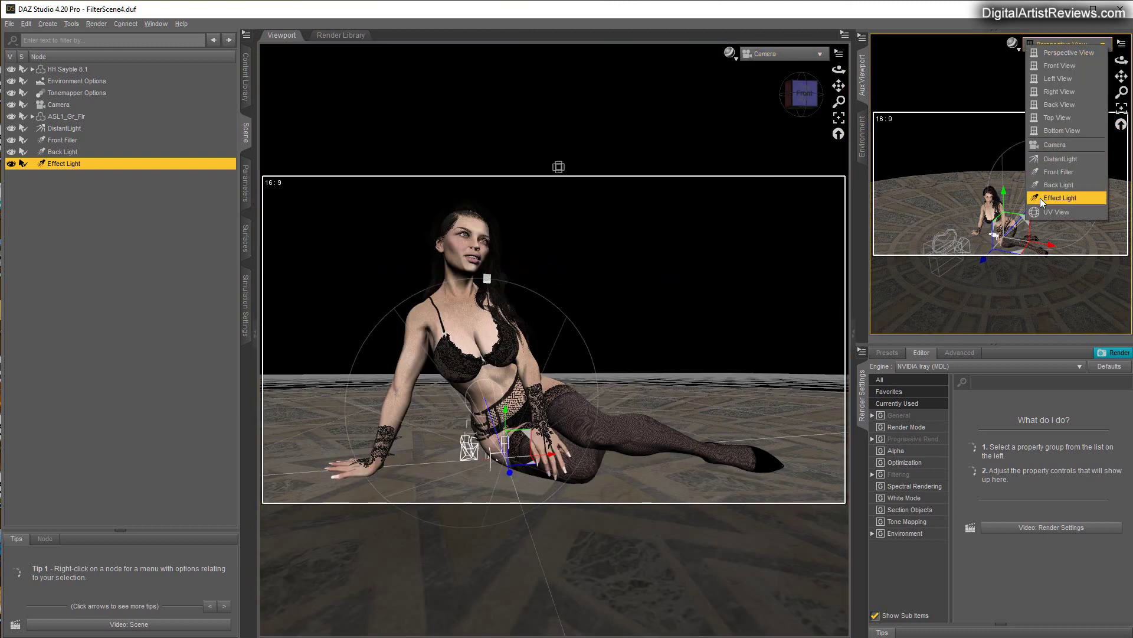
click(1066, 200)
Step: Pull Effect Light back from the figure and preview the scene in NVIDIA Iray
mouse_move(1122, 92)
mouse_down()
mouse_move(1121, 60)
mouse_move(1123, 92)
mouse_up()
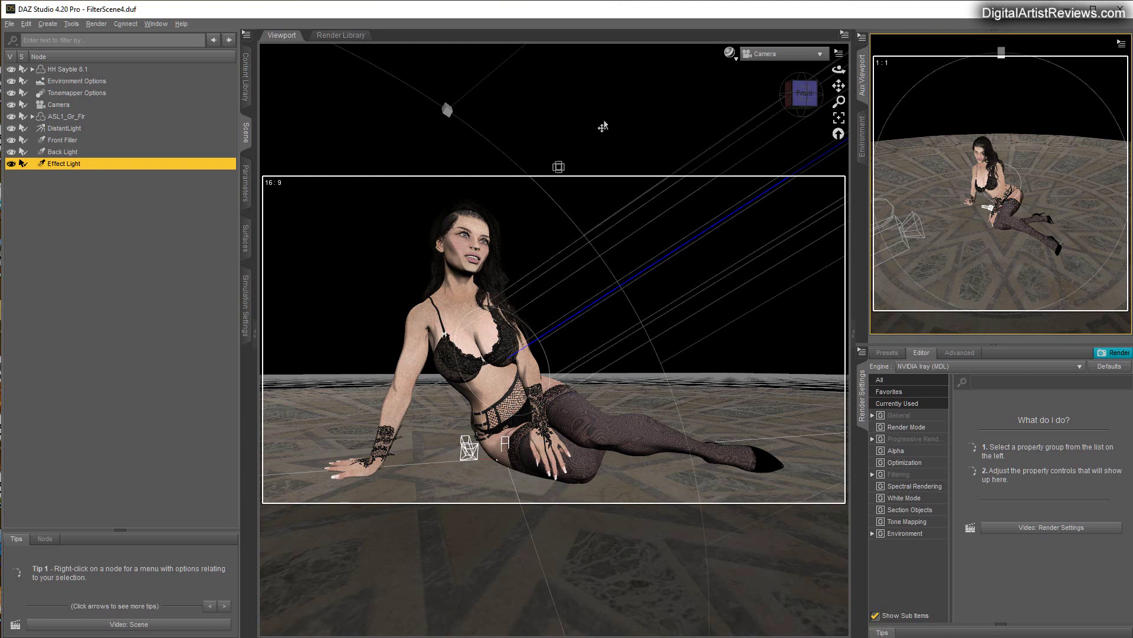
click(732, 55)
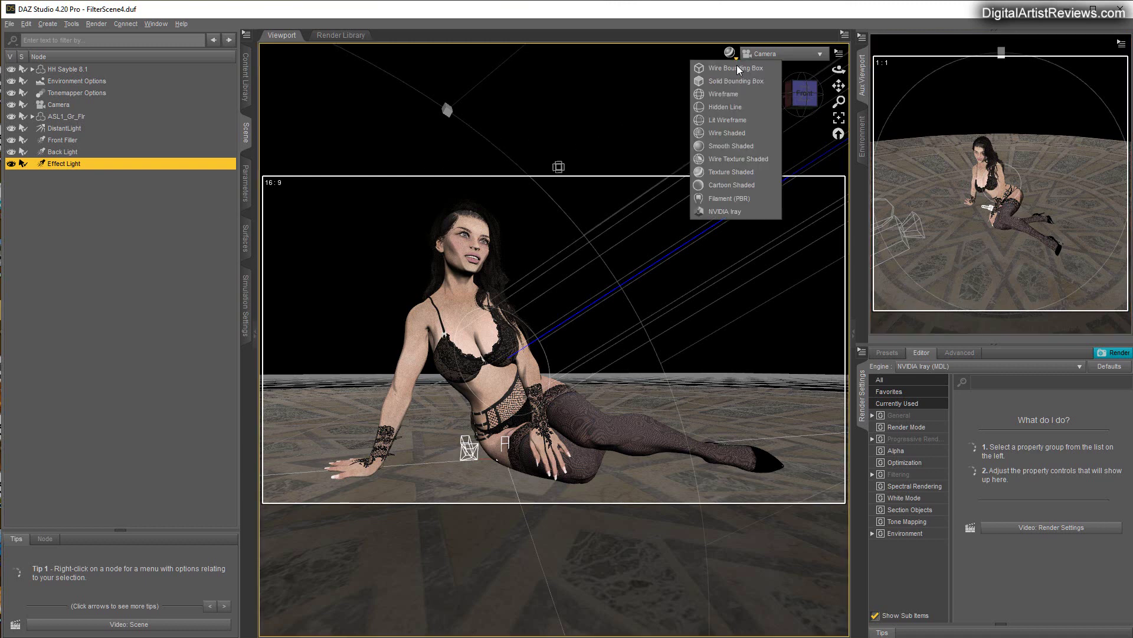
click(720, 212)
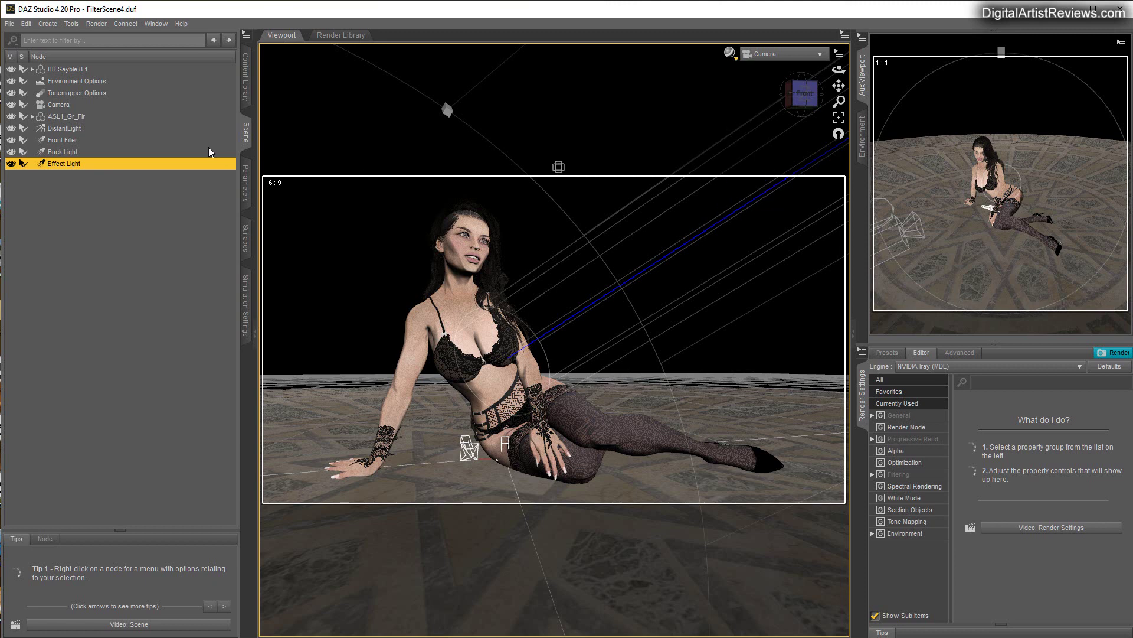
Step: Set the Front Filler light's Intensity to 25%, hiding inactive parameters
click(59, 143)
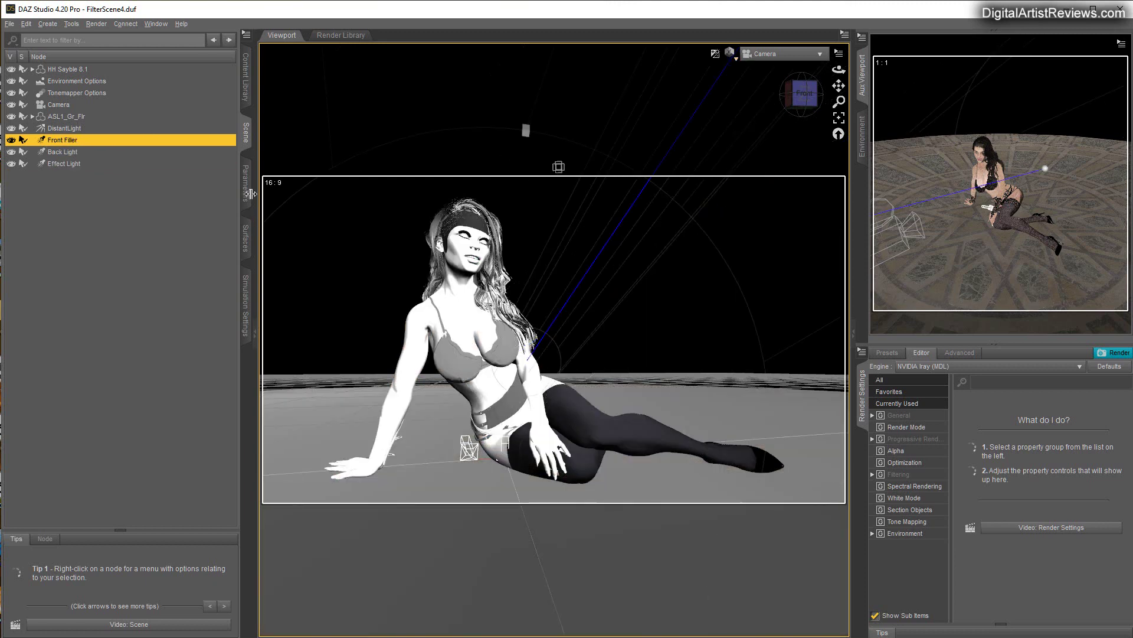
click(246, 183)
click(33, 183)
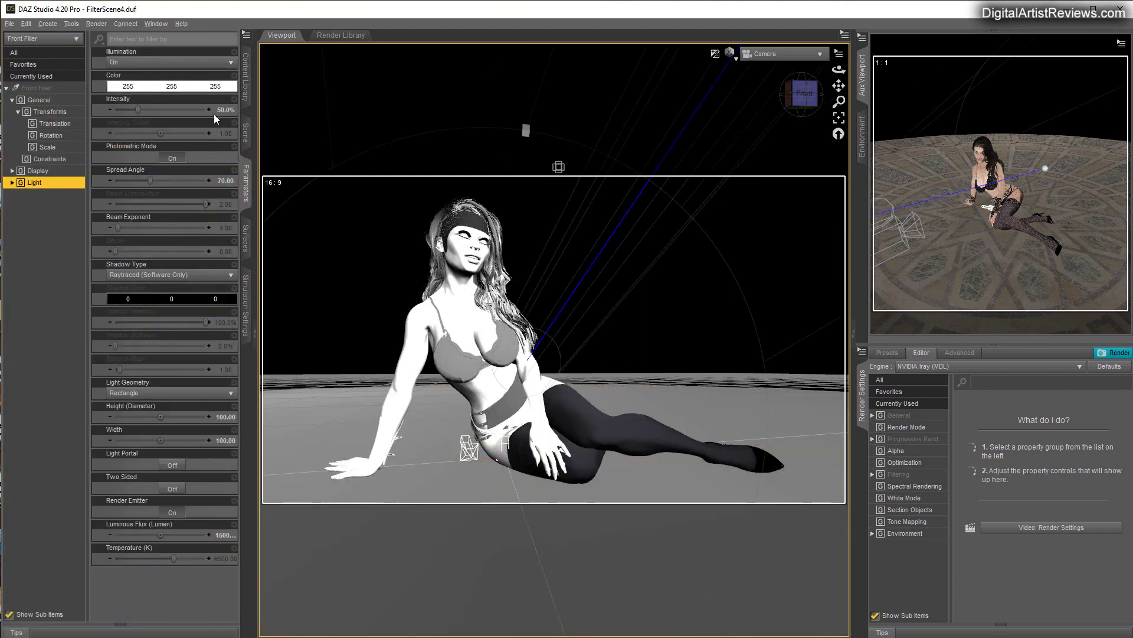
click(246, 35)
mouse_move(330, 38)
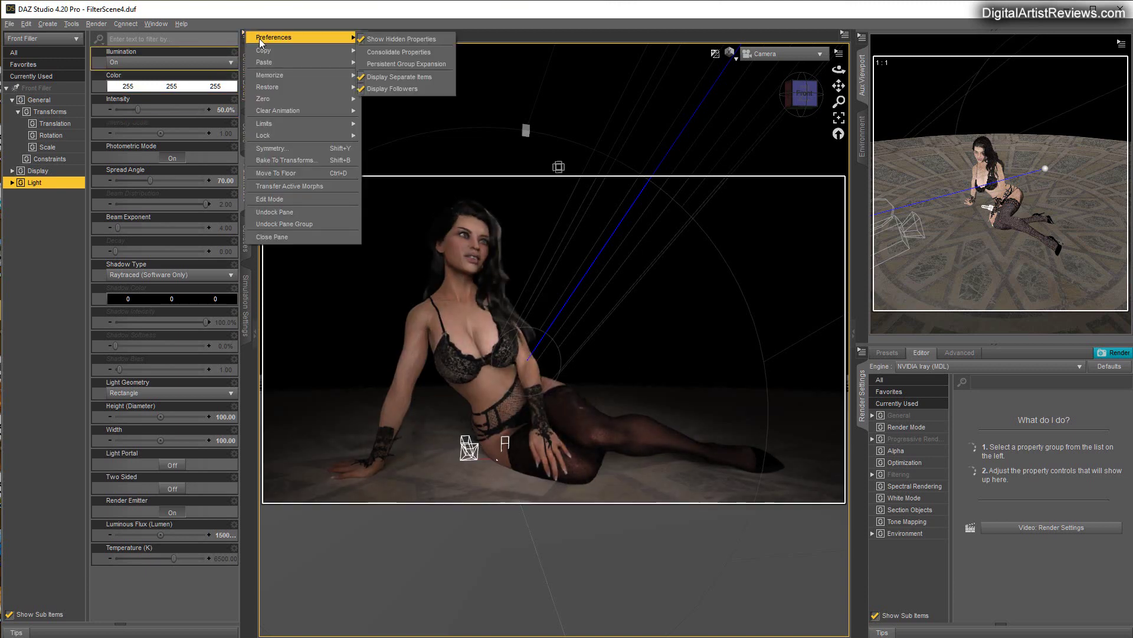
click(377, 39)
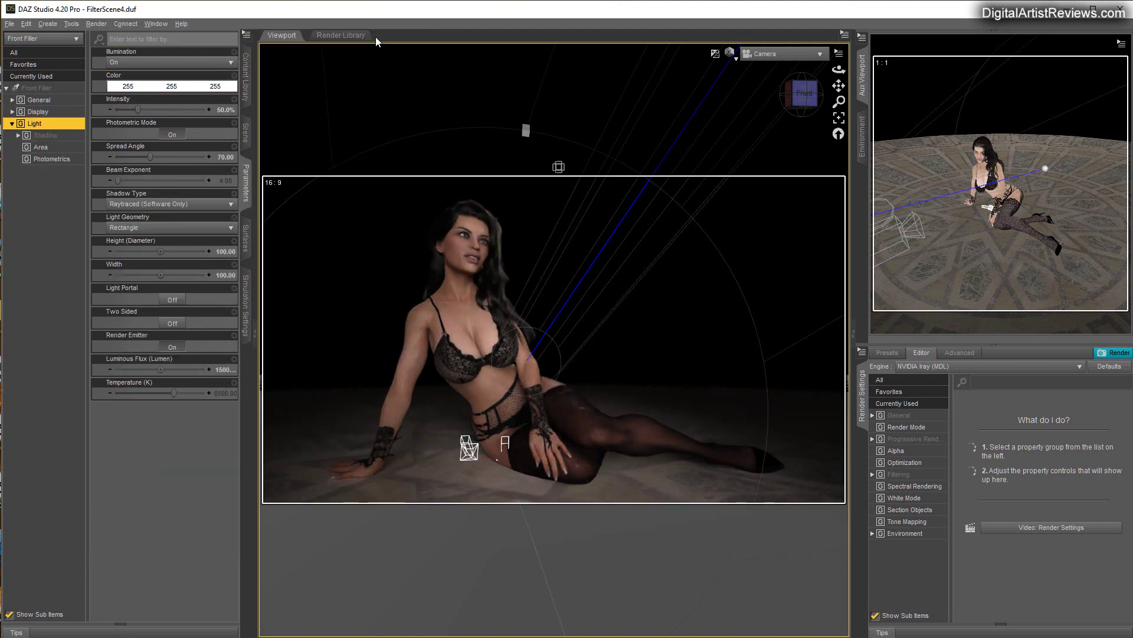
click(221, 112)
text(25)
key(Return)
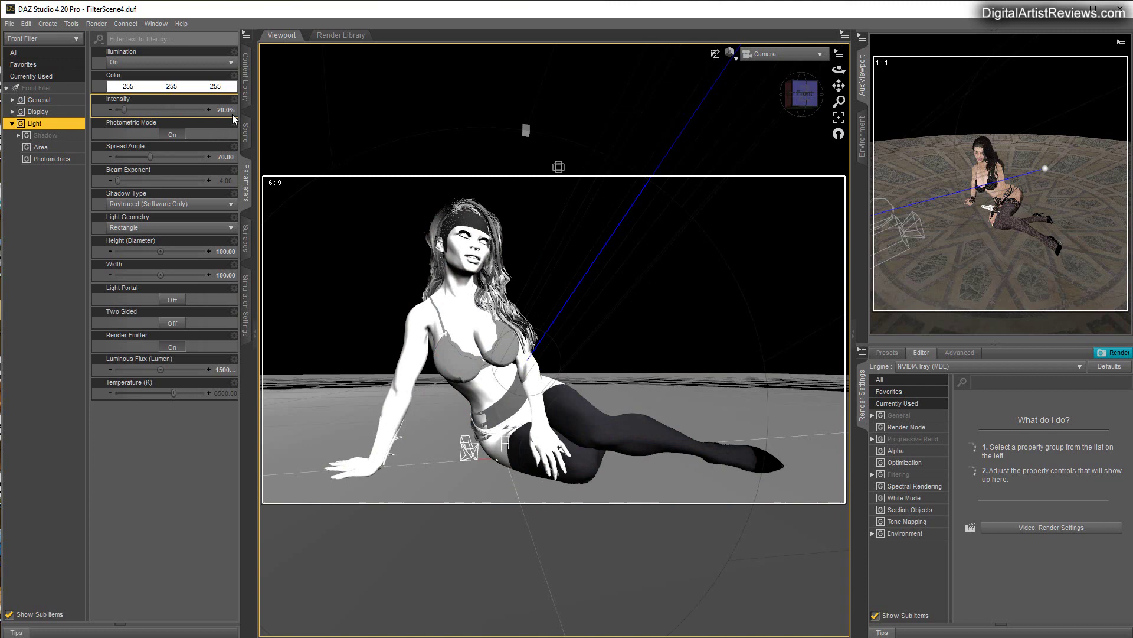
click(245, 133)
Step: Give Effect Light raytraced shadows and a height of 50
click(59, 164)
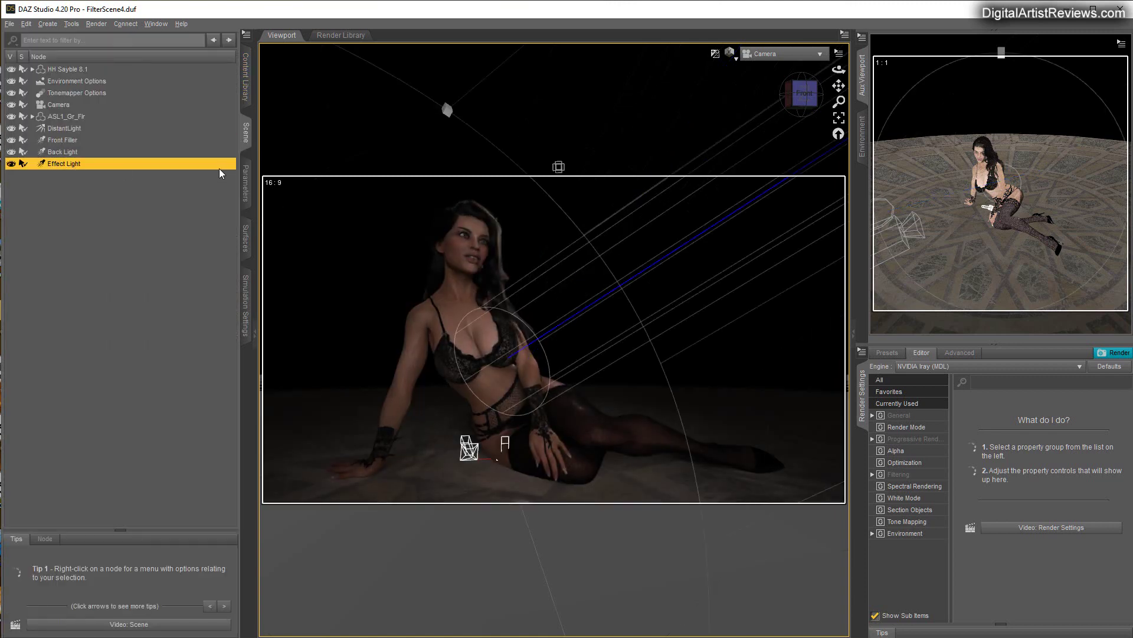
click(247, 183)
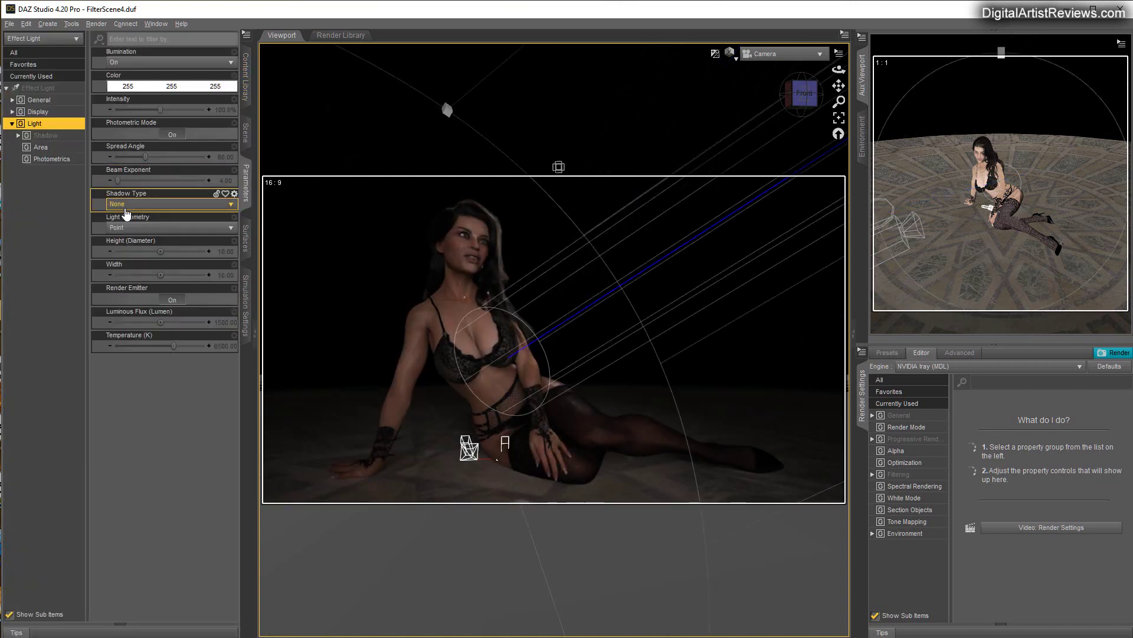
click(224, 203)
click(182, 248)
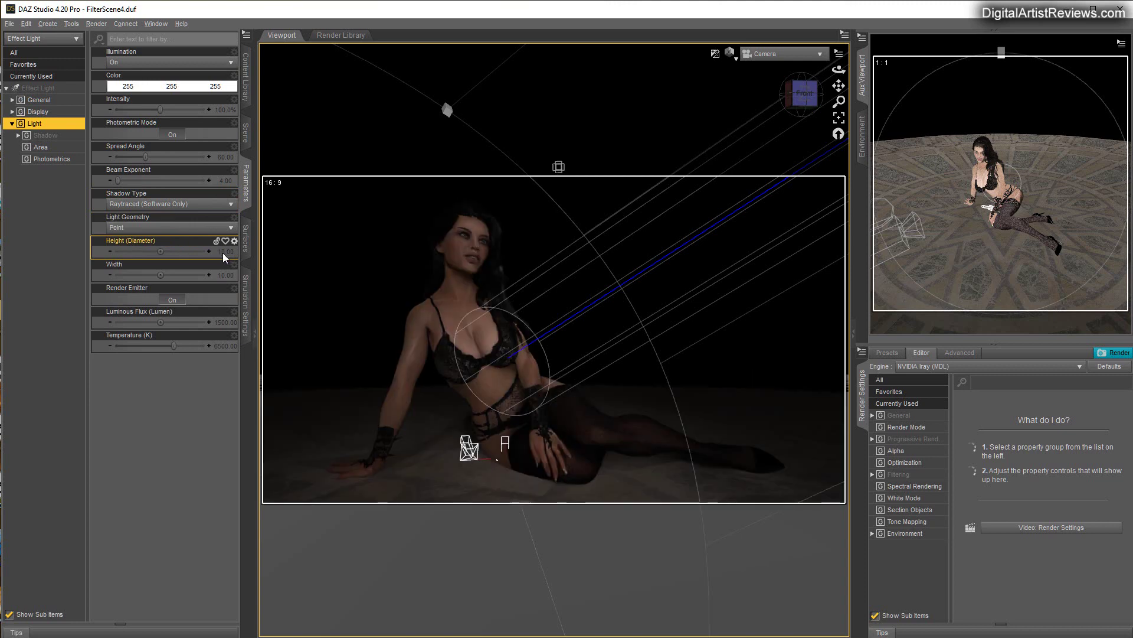
click(224, 252)
text(50)
key(Return)
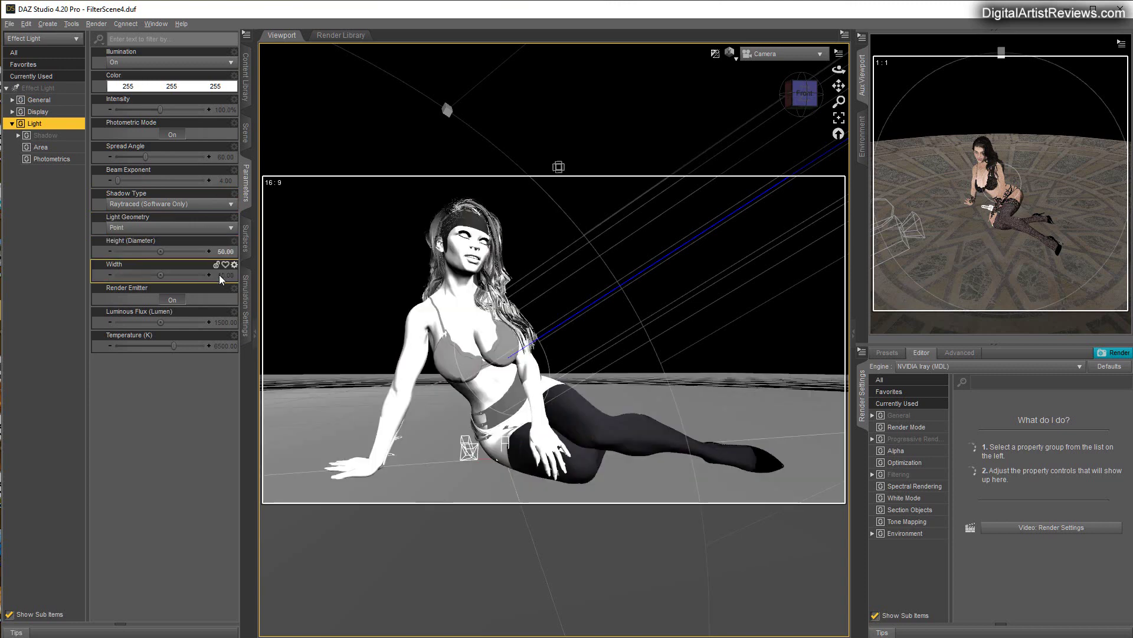
Step: Make Effect Light a rectangle with luminous flux 1500 and 70% intensity
click(195, 227)
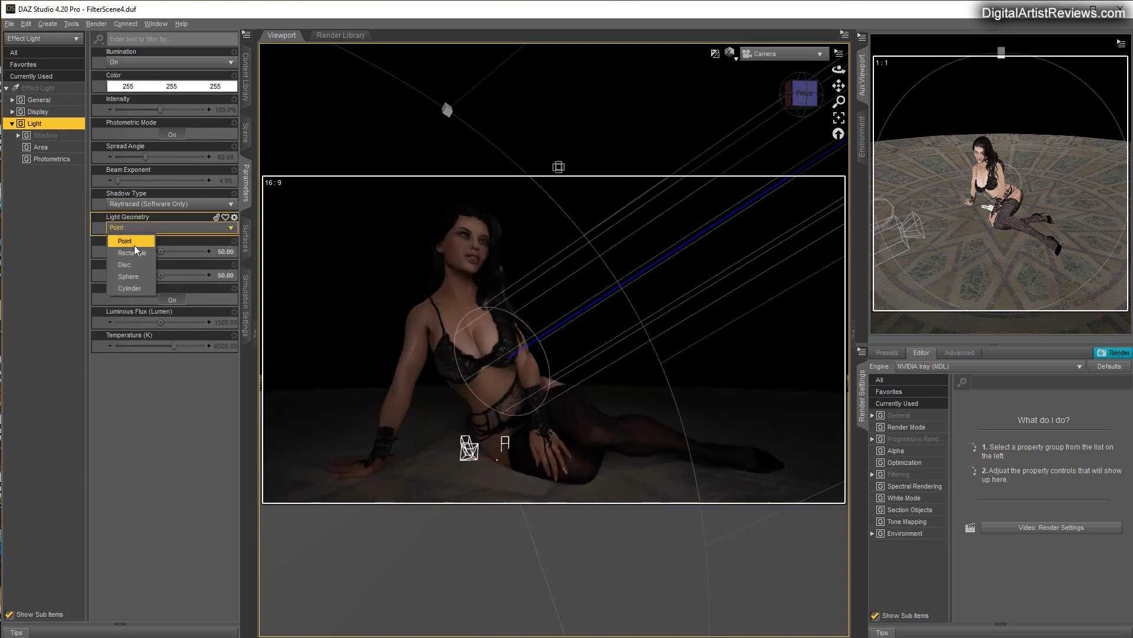
click(129, 249)
click(185, 367)
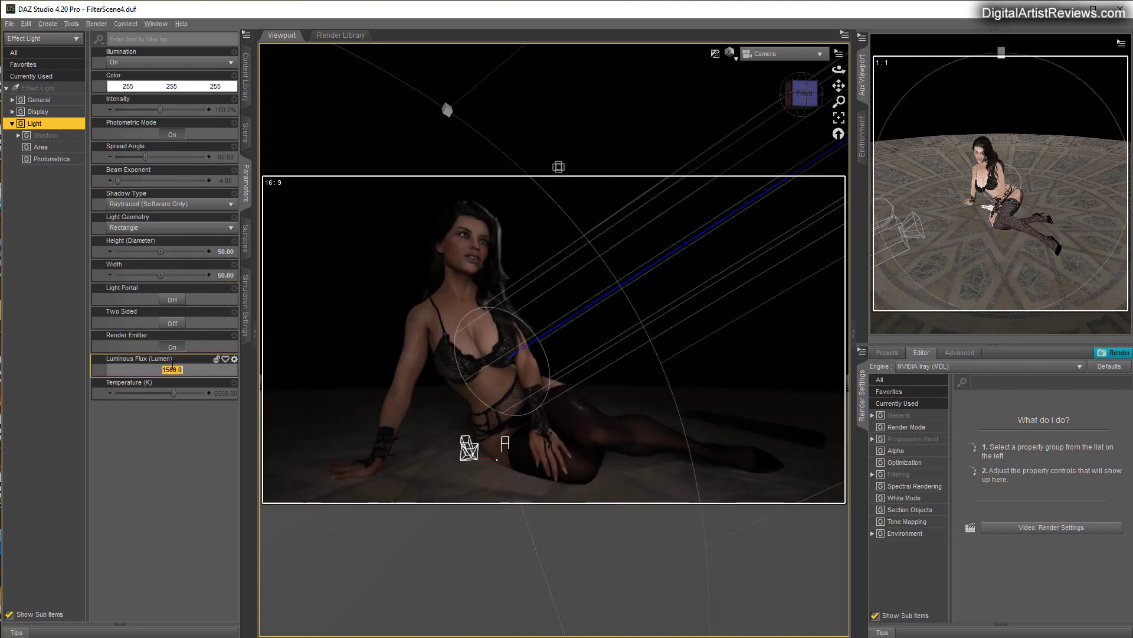
key(Return)
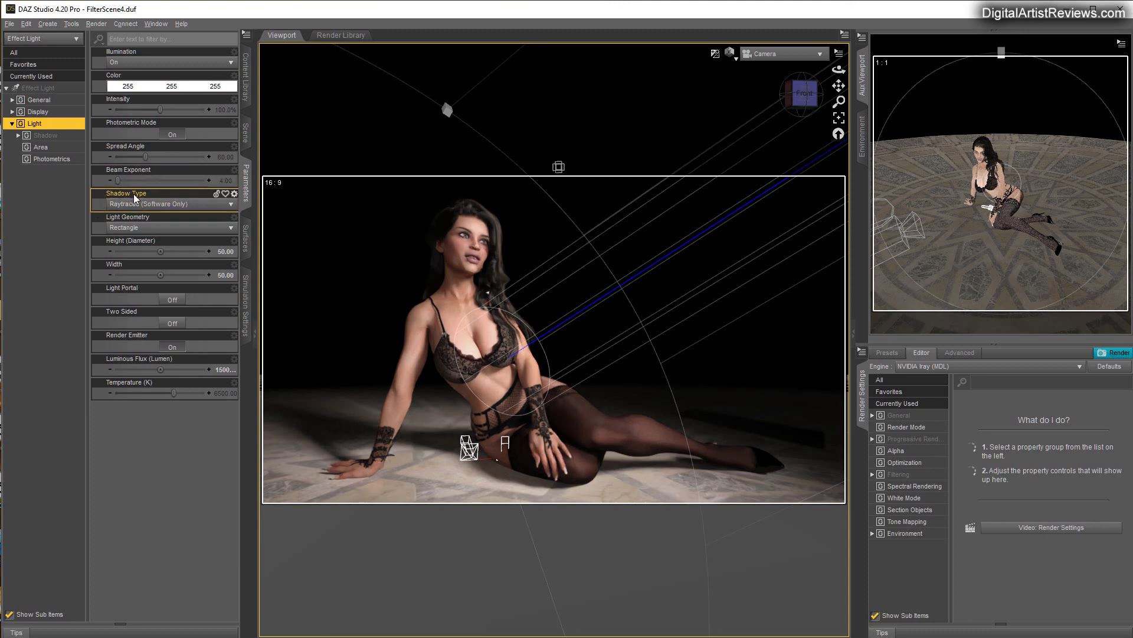
click(223, 111)
text(70)
key(Return)
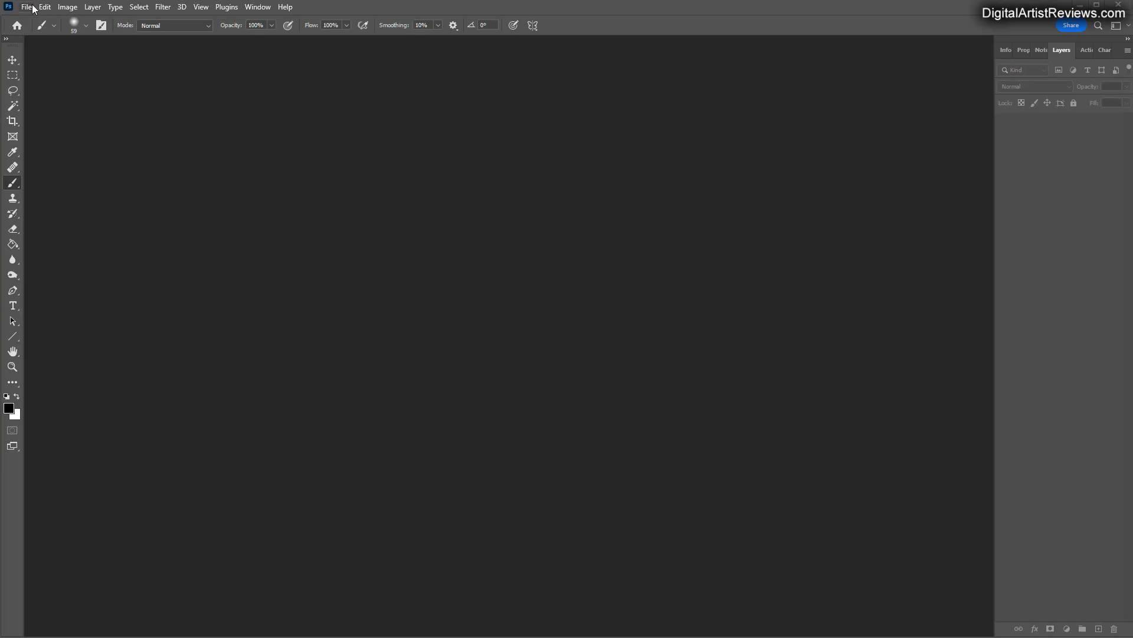
Step: Create a new 2000 × 2000 px document
click(30, 7)
click(36, 21)
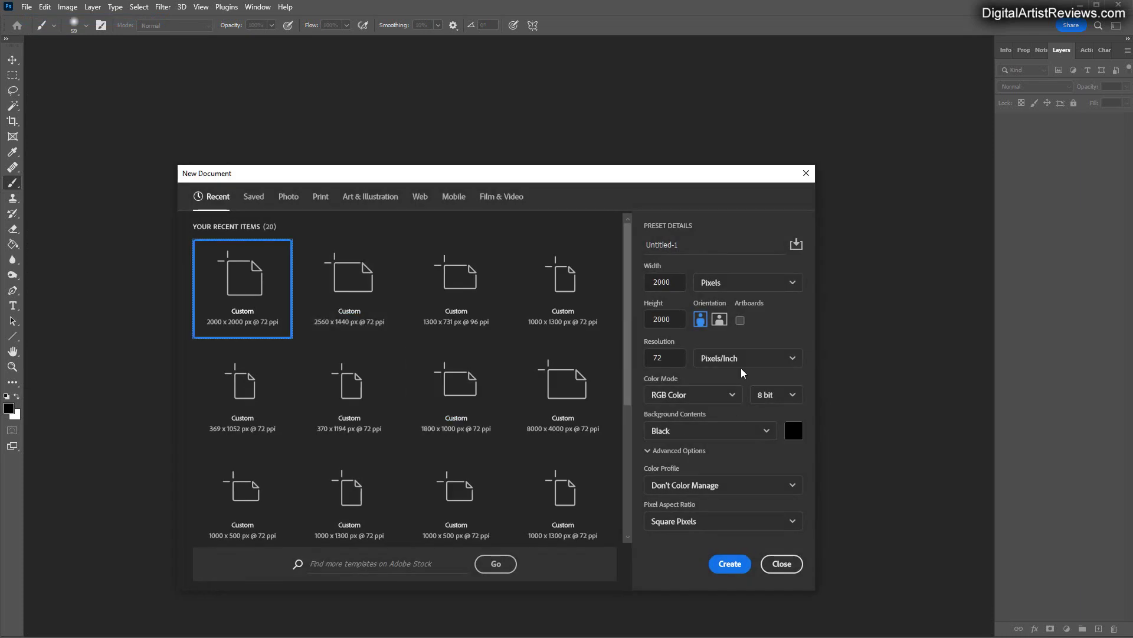
click(729, 560)
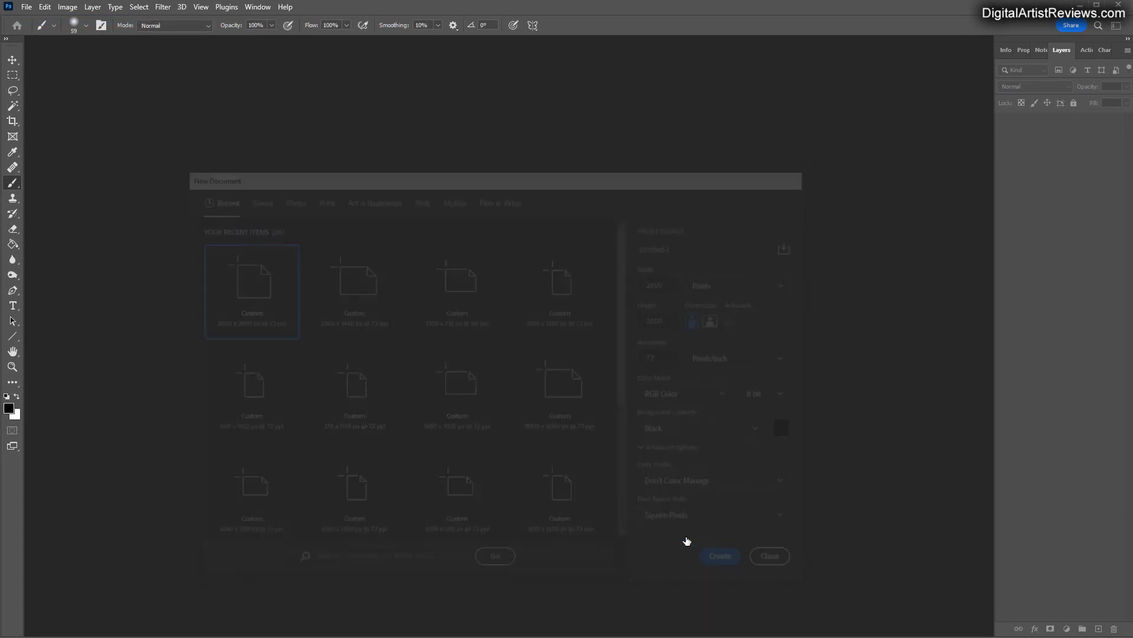
Step: Fill the canvas white with the Paint Bucket, then reset black as foreground
click(16, 397)
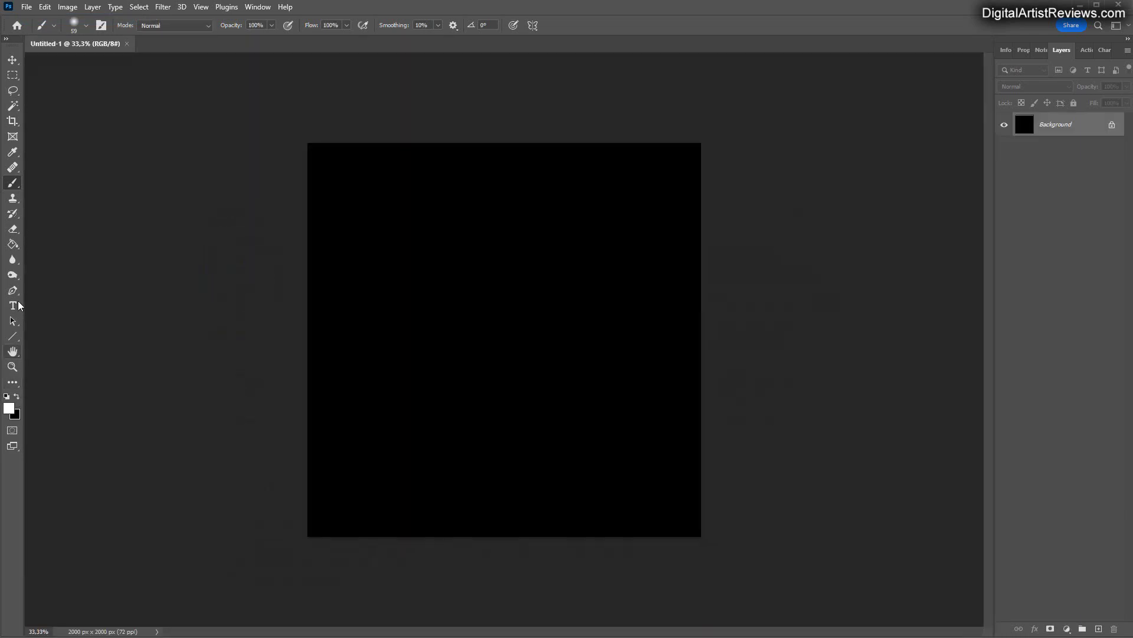
click(13, 244)
key(alt+BackSpace)
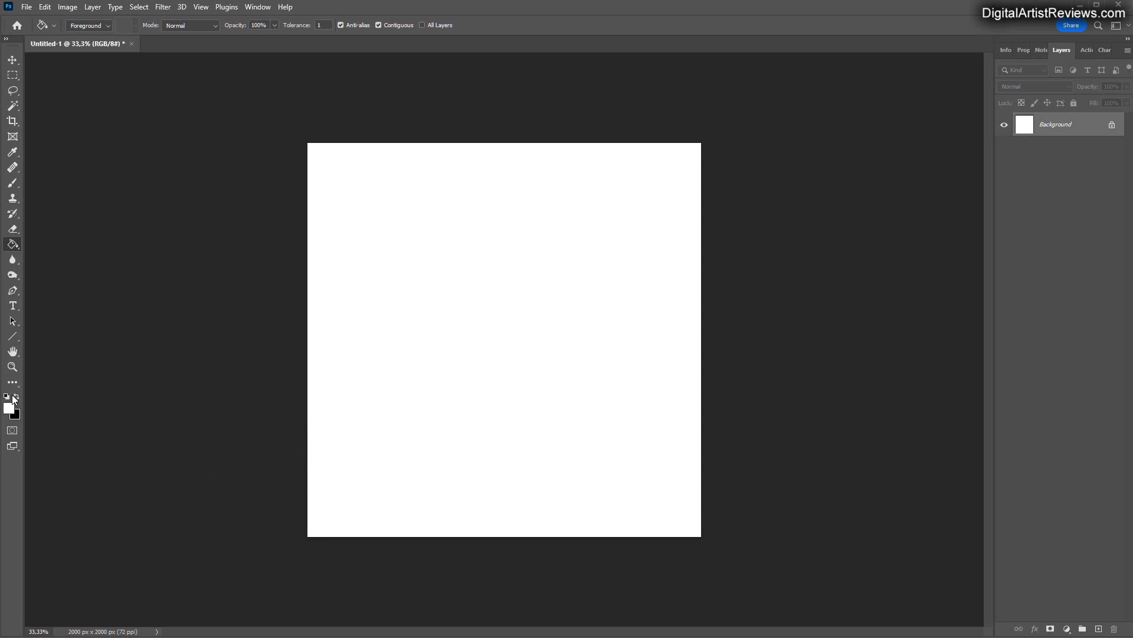
Step: Set up the Brush tool at 100% hardness and 124 px size
click(13, 182)
click(86, 26)
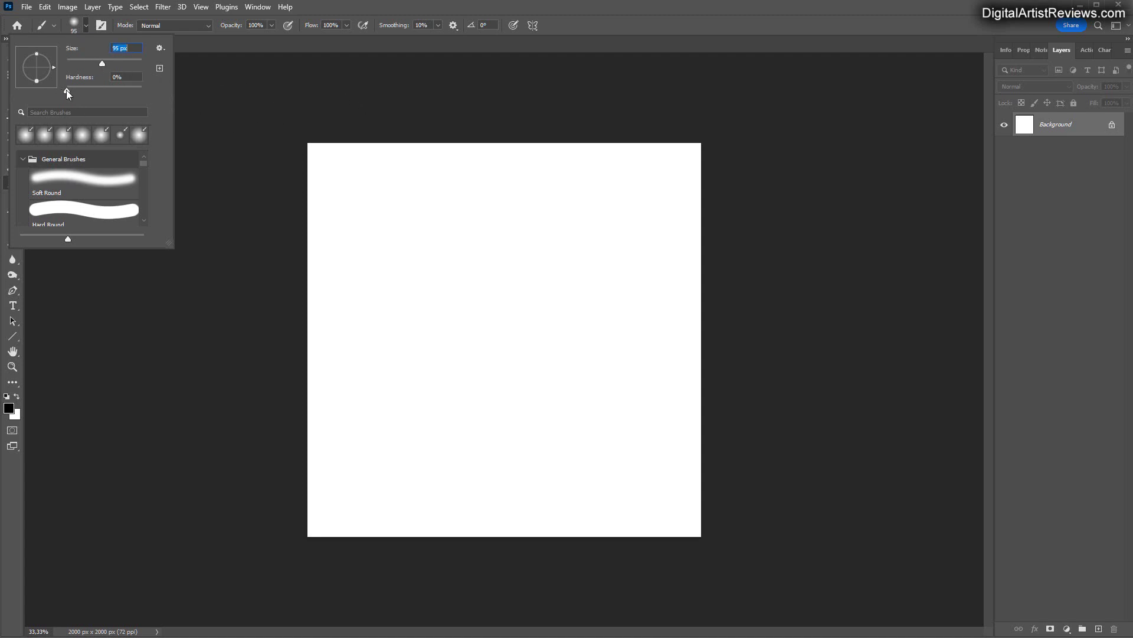
drag(67, 90, 166, 94)
click(108, 62)
Step: Paint four evenly stacked black horizontal stripes across the canvas
drag(396, 251, 597, 250)
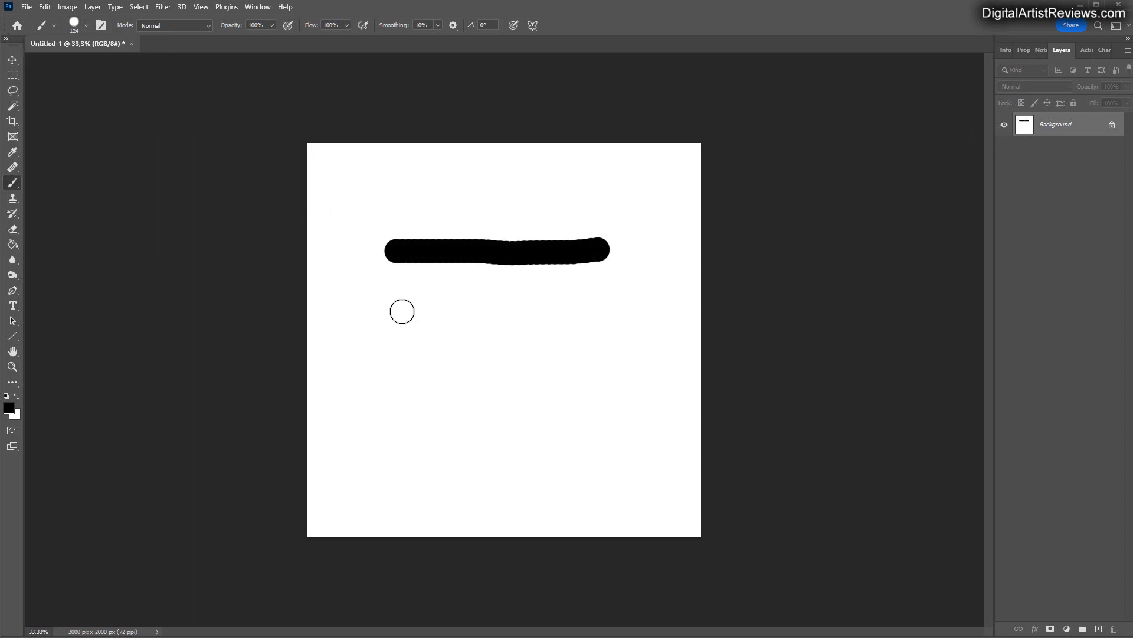
drag(400, 311, 603, 308)
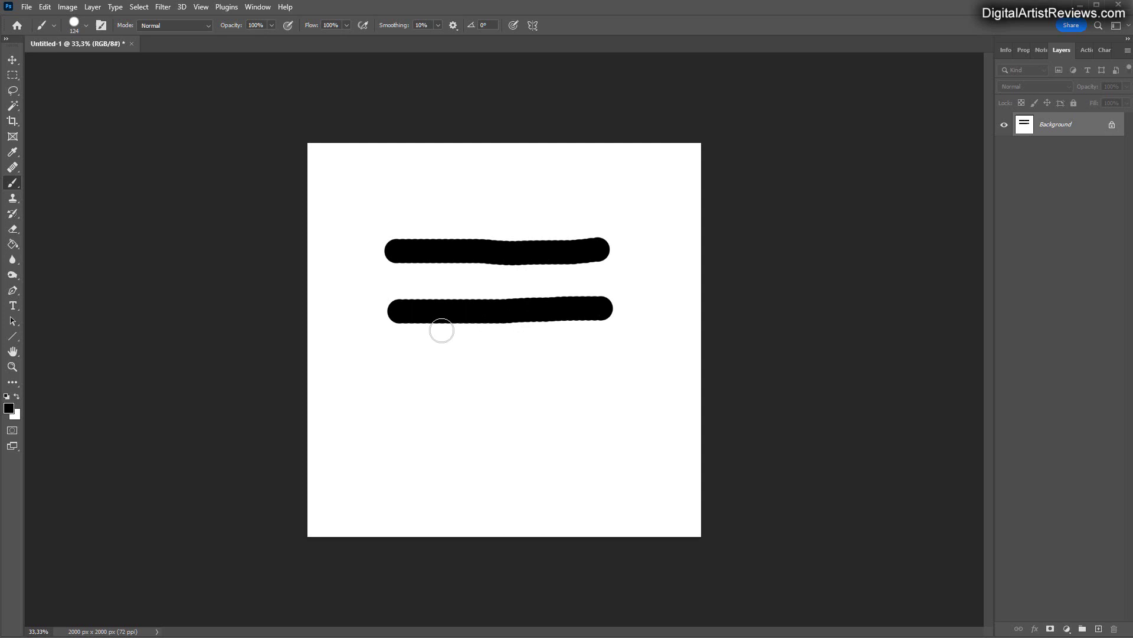
drag(402, 366, 614, 366)
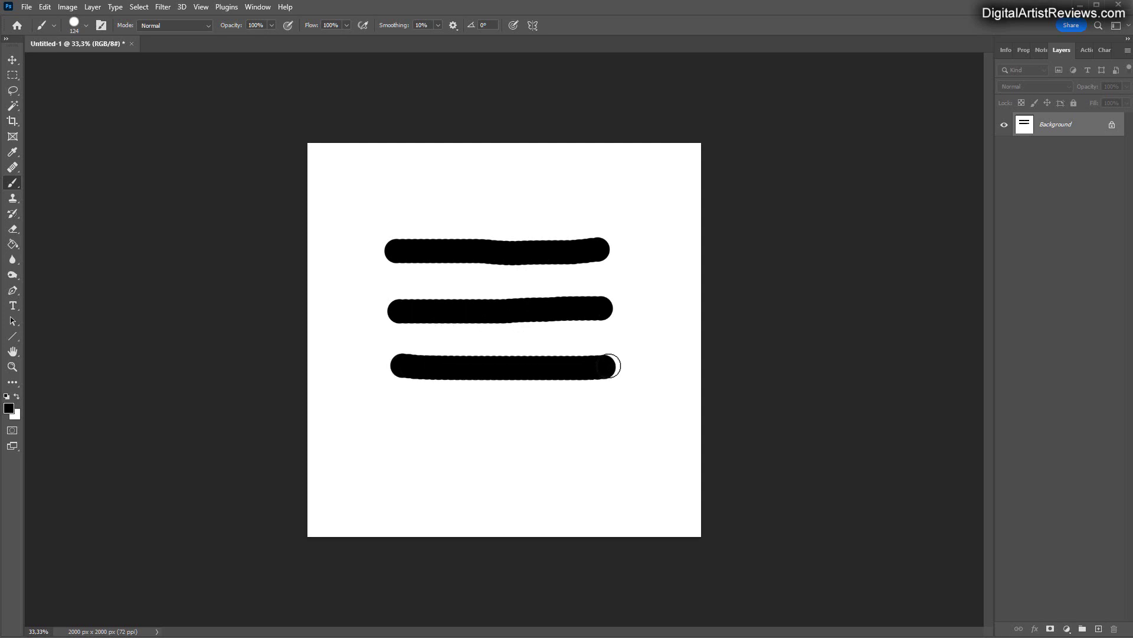
drag(405, 426, 621, 428)
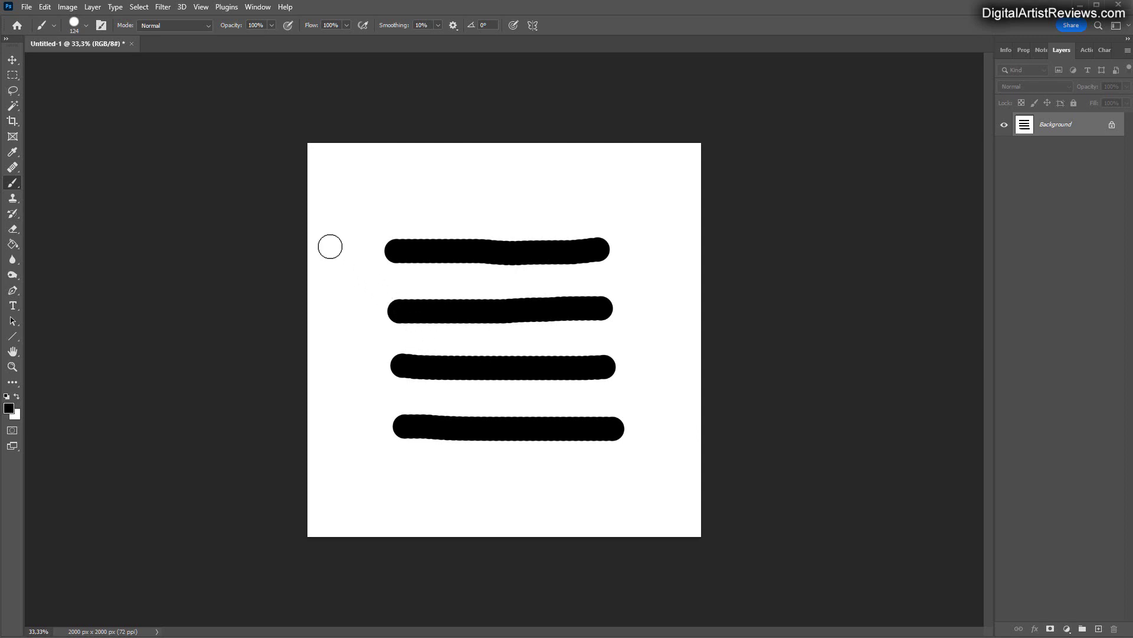
key(ctrl+plus)
key(ctrl+plus)
key(ctrl+plus)
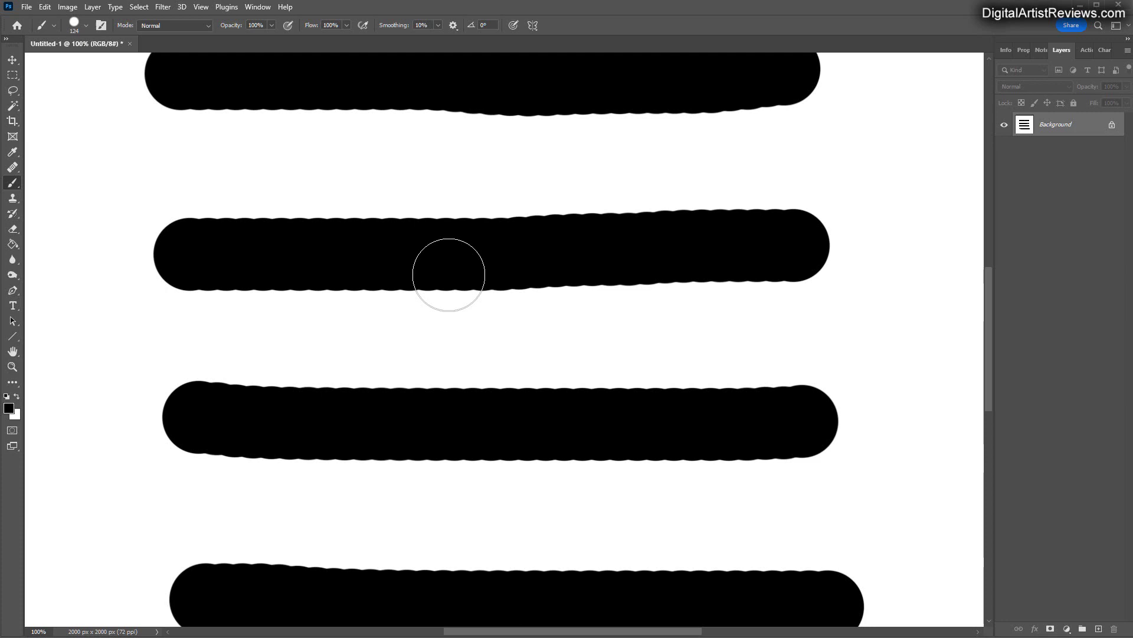
key(ctrl+minus)
key(ctrl+minus)
key(ctrl+minus)
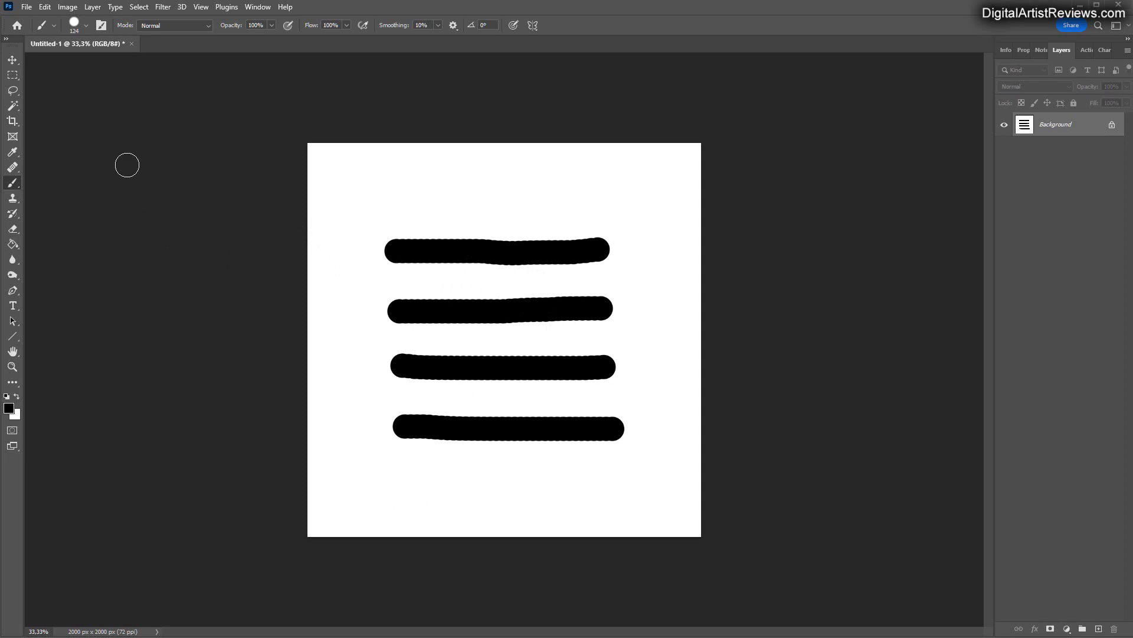
Step: Save the image as Map1 JPEG in the Desktop Light Pattern folder
click(28, 8)
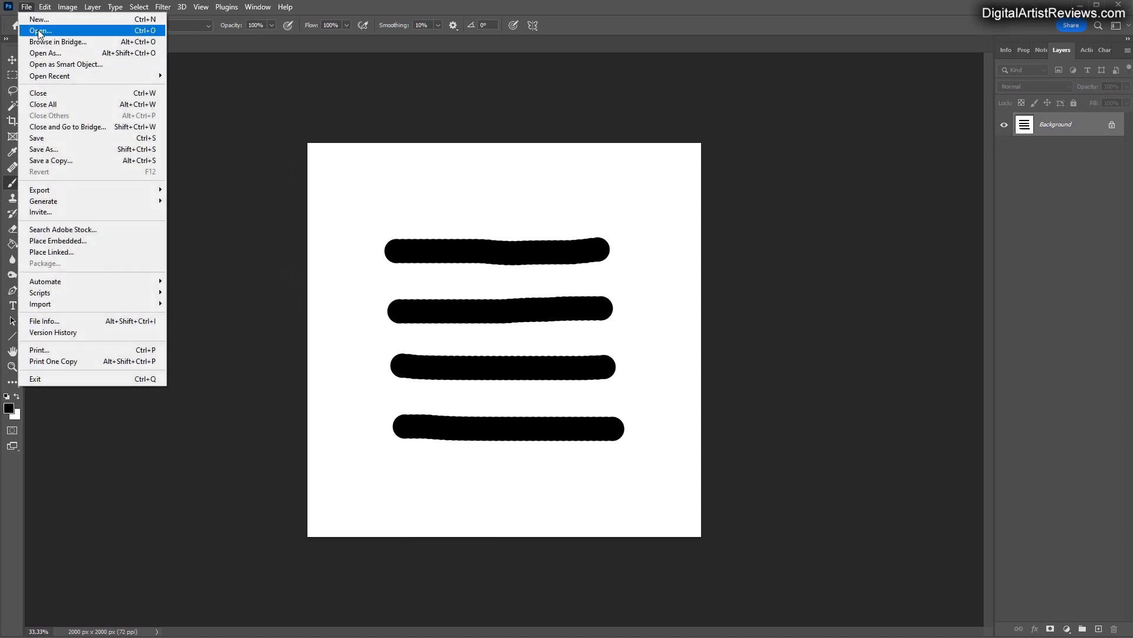
click(53, 149)
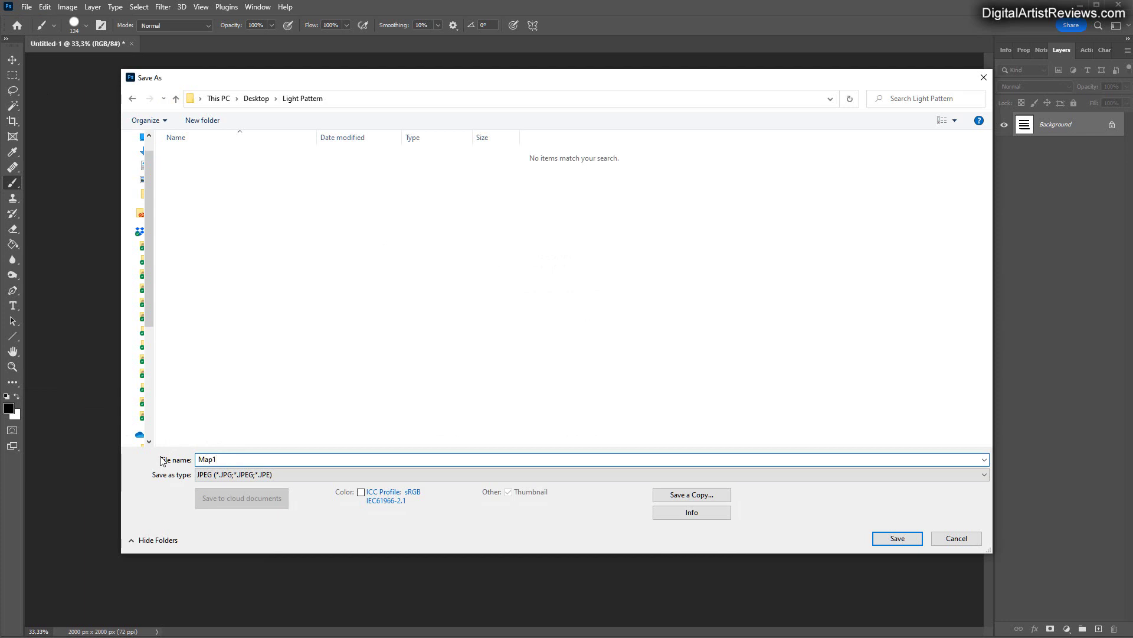
key(Return)
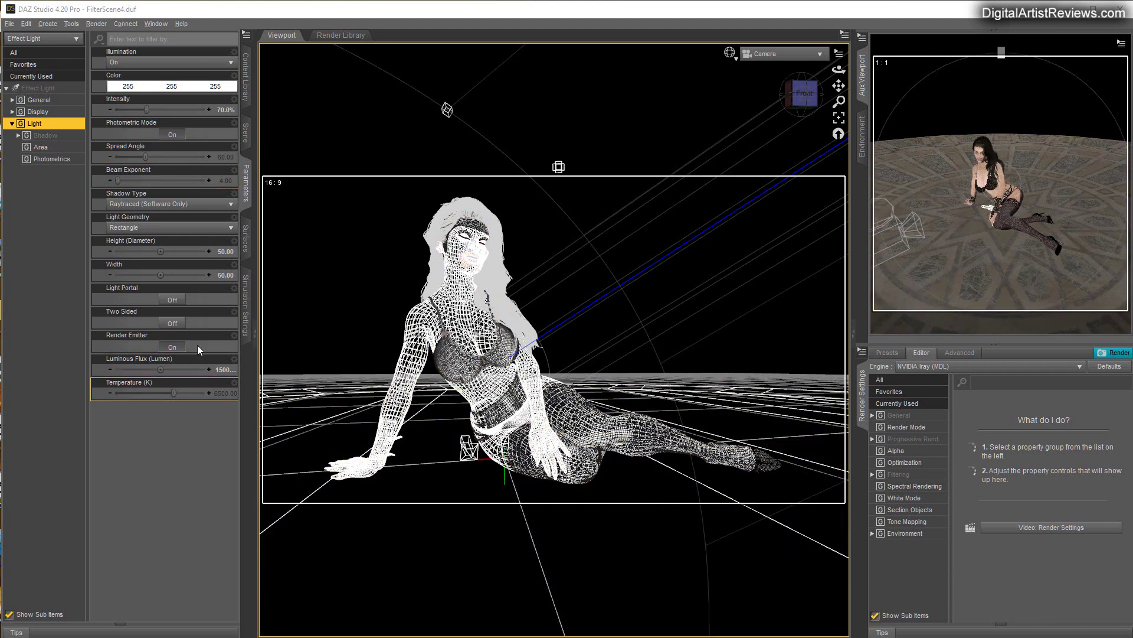
Step: Create a Plane primitive and parent it under Effect Light
click(246, 133)
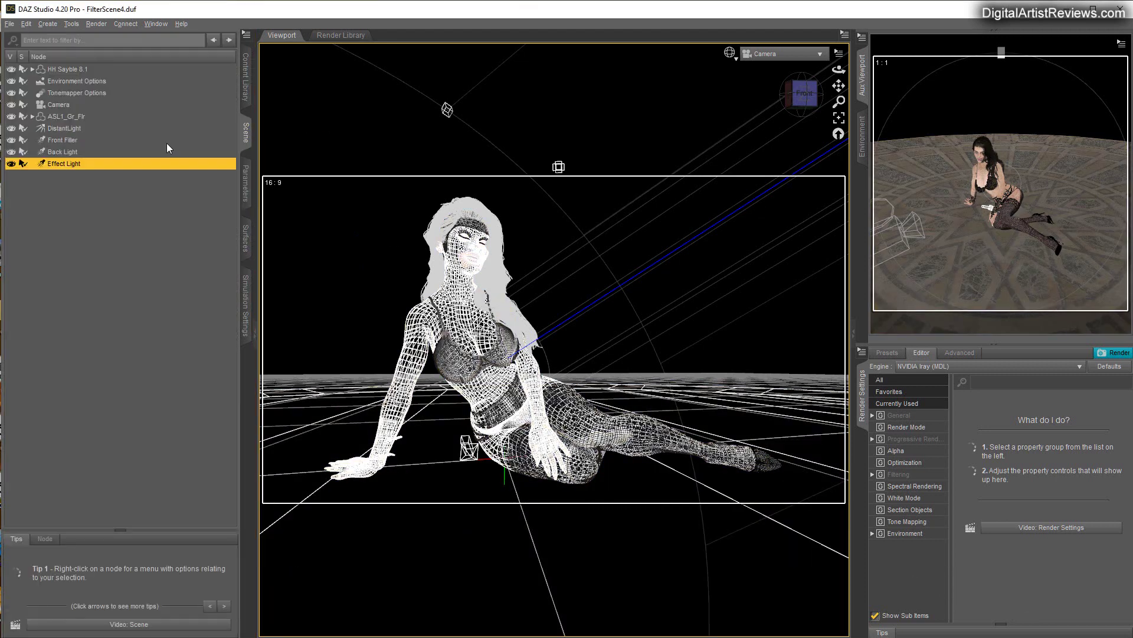
click(48, 24)
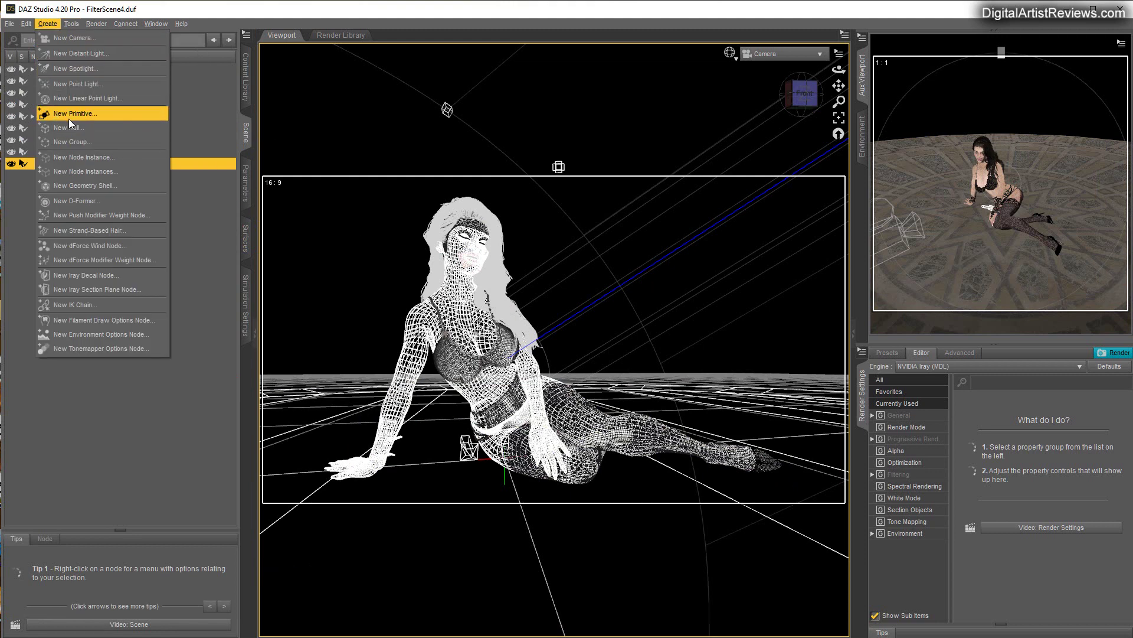
click(68, 114)
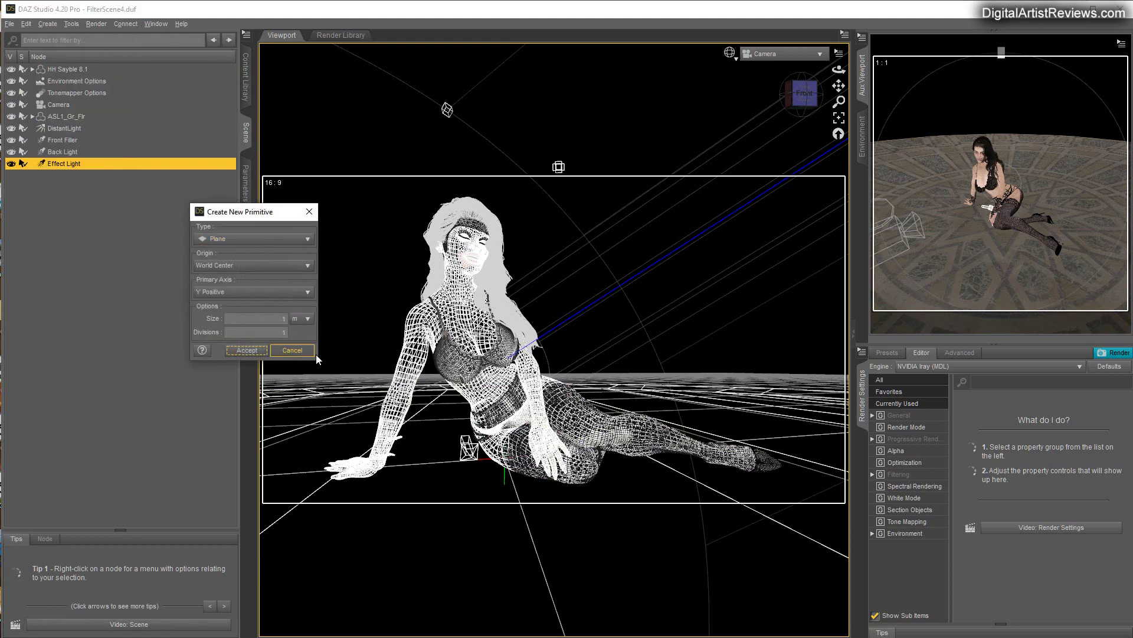
click(246, 350)
drag(48, 175, 69, 163)
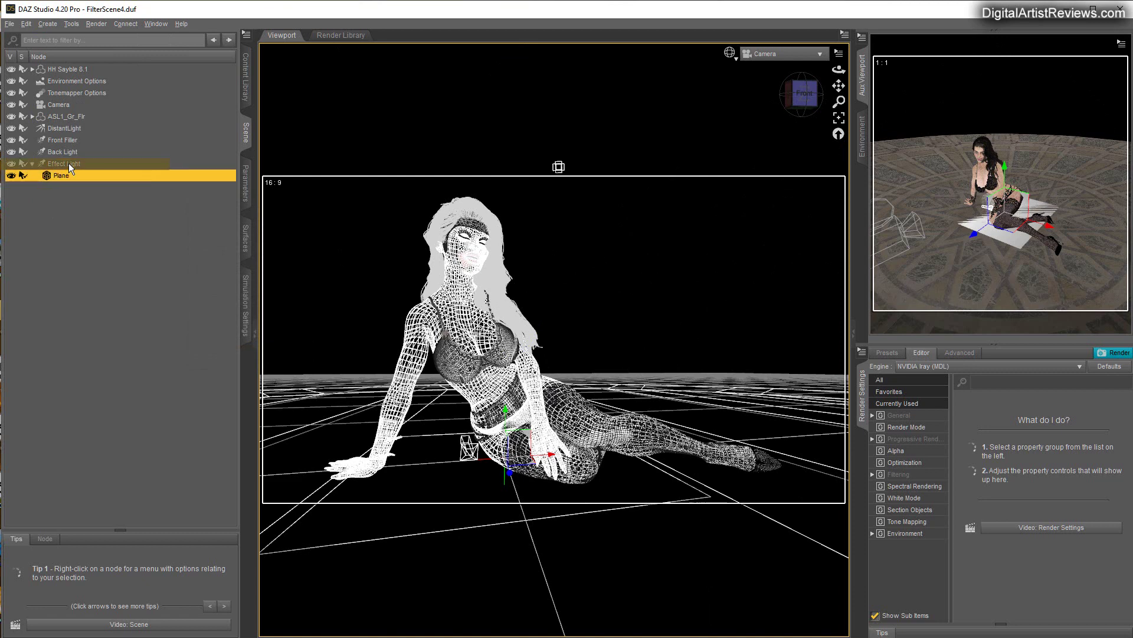
Step: Switch the secondary viewport to Perspective and frame the plane
click(1072, 45)
click(1075, 53)
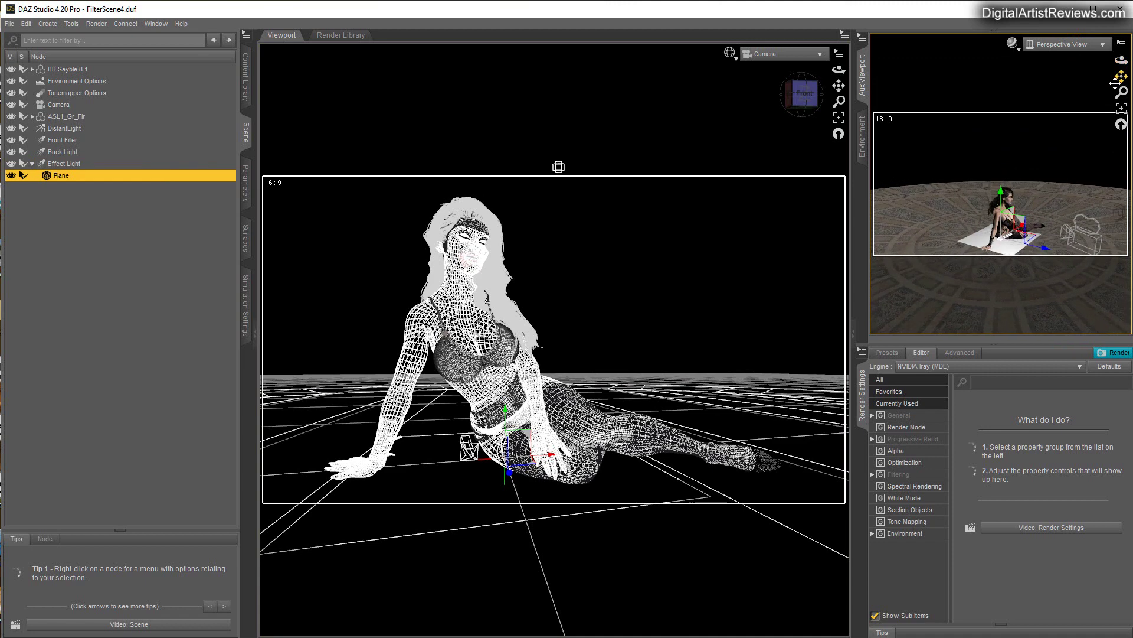
drag(1121, 92, 1125, 79)
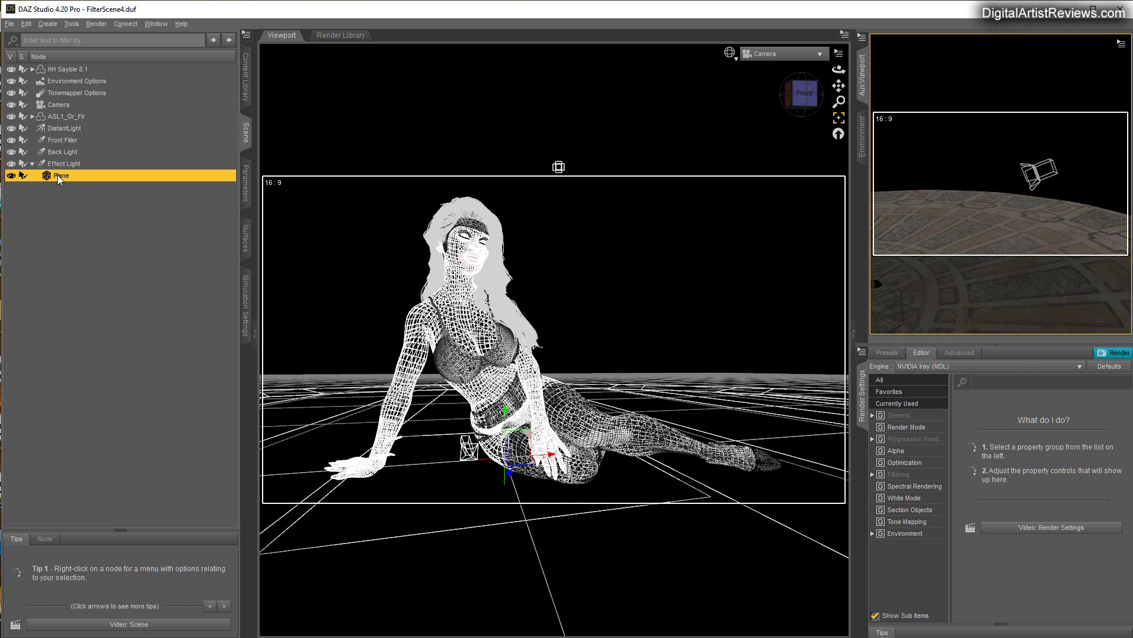
Step: Set the plane's X, Y and Z Translate to 0
click(247, 186)
click(228, 62)
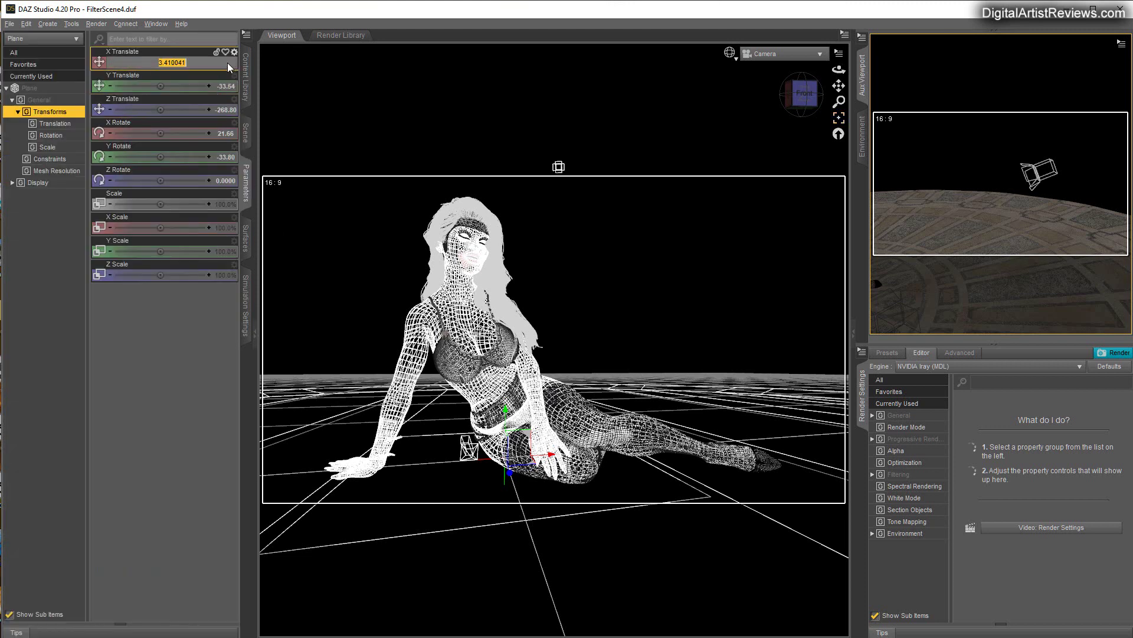
text(0)
key(Return)
click(221, 86)
text(0)
key(Return)
click(225, 110)
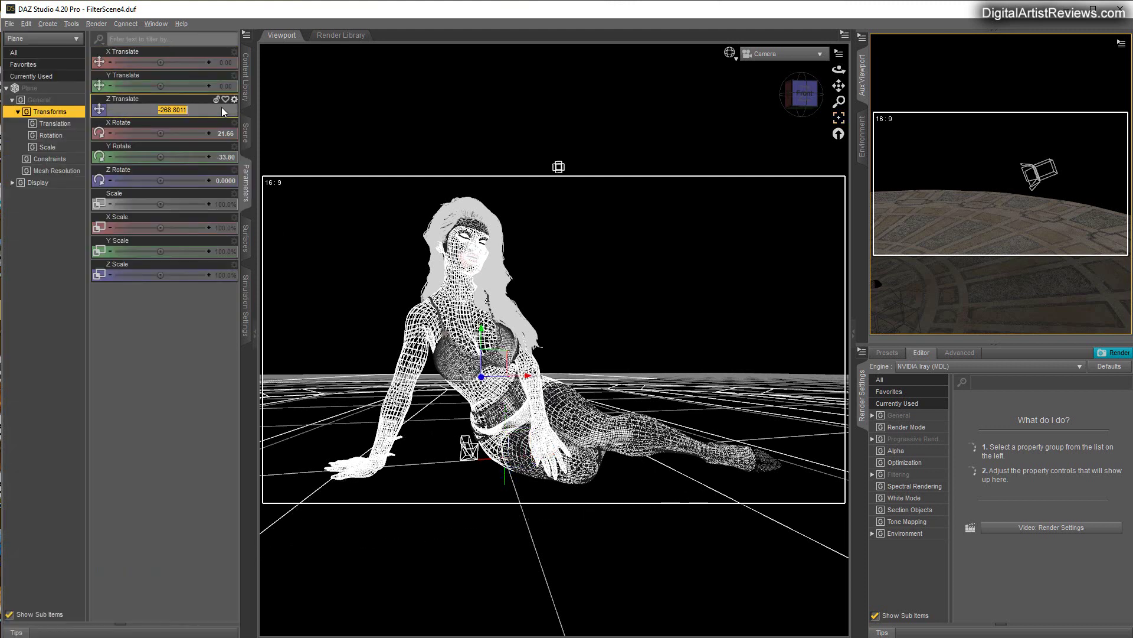
text(0)
key(Return)
Step: Set the plane's X and Y Rotate to 0
click(225, 133)
text(0)
key(Return)
click(226, 157)
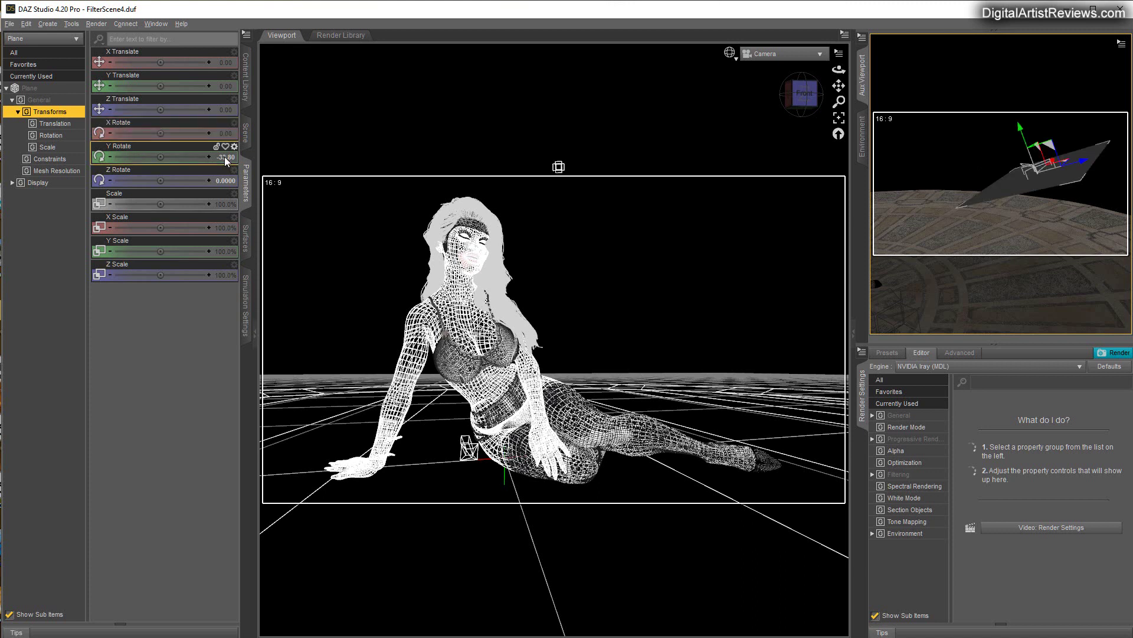
text(0)
key(Return)
click(225, 179)
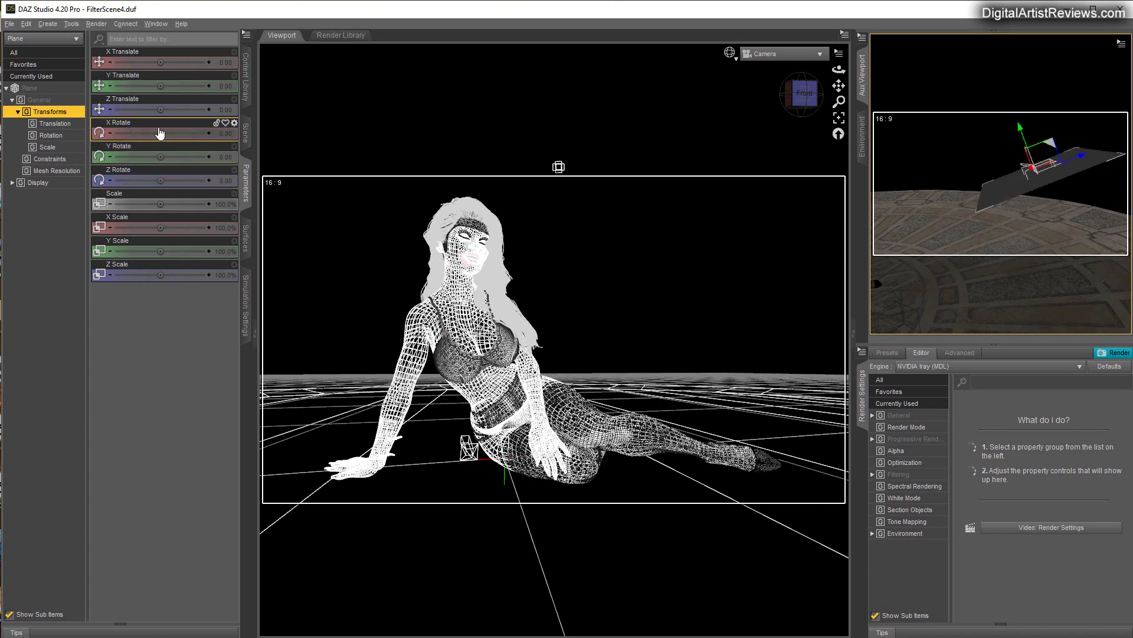
Step: Set the plane's X Rotate to -90 and Z Translate to -43.88
drag(164, 136, 133, 134)
click(225, 134)
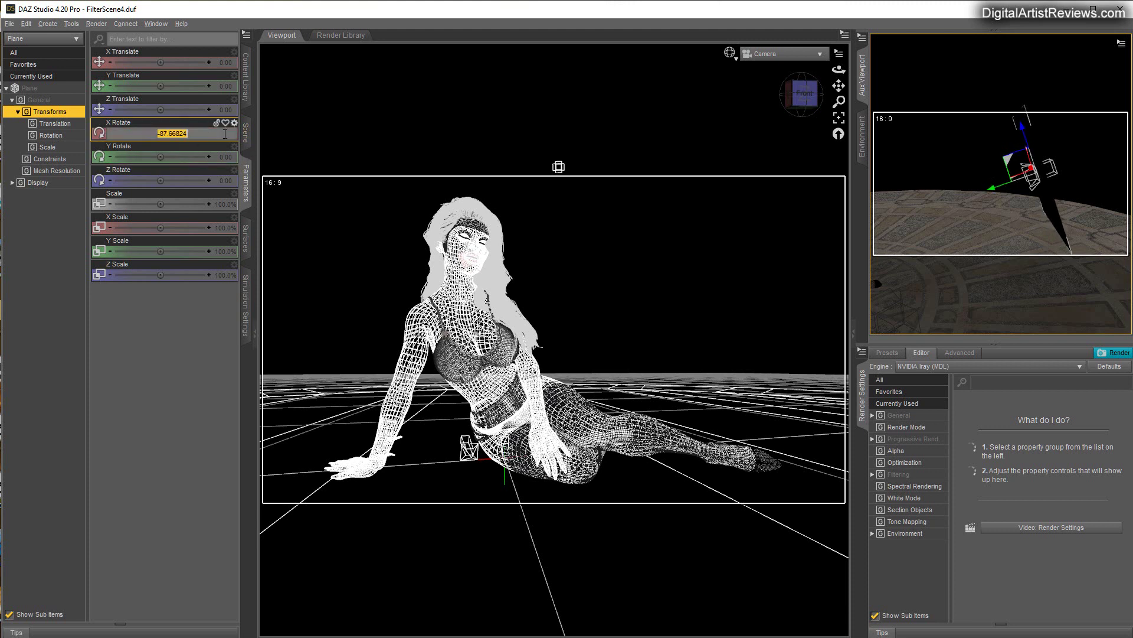
text(-90)
key(Return)
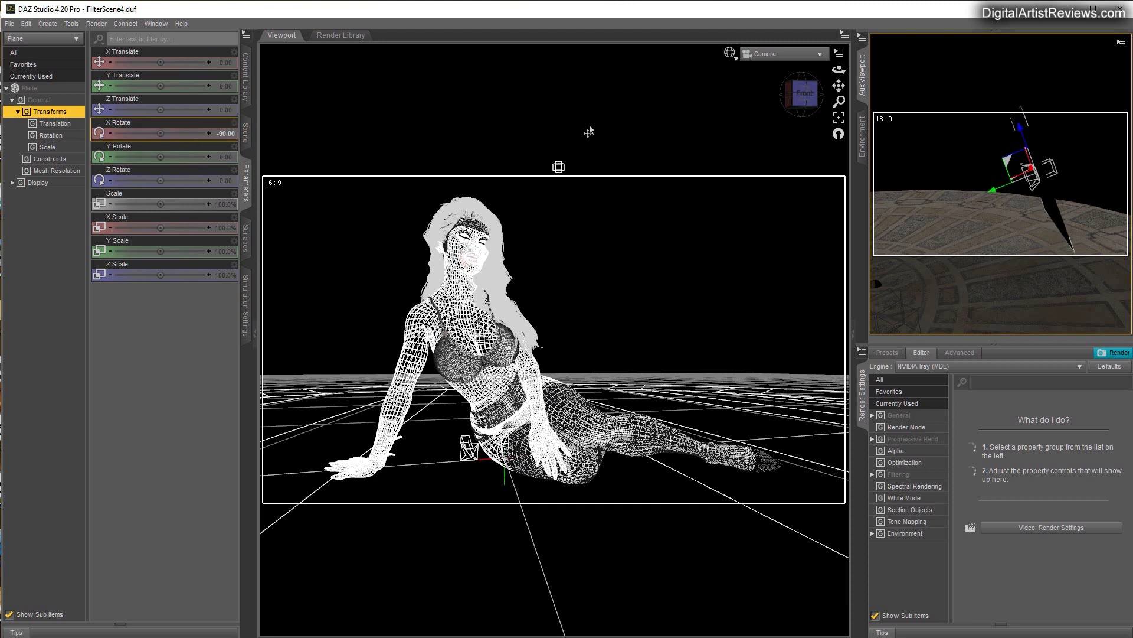
drag(159, 116, 140, 109)
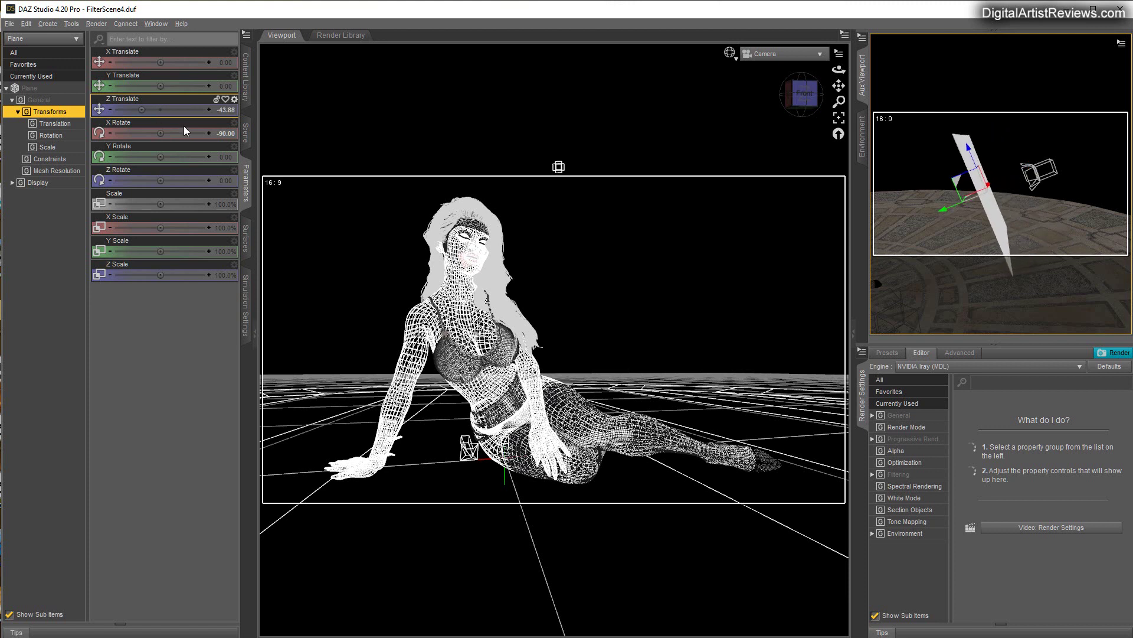
Step: View through Effect Light in the secondary viewport, main view in Perspective, zoomed toward the plane
click(1056, 48)
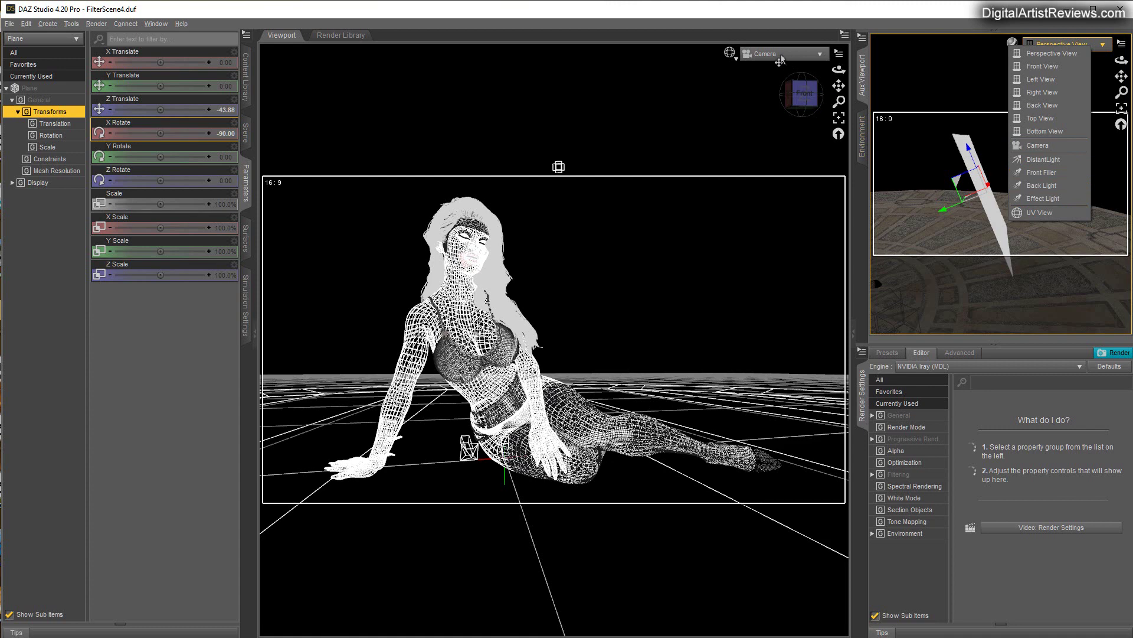
click(1039, 199)
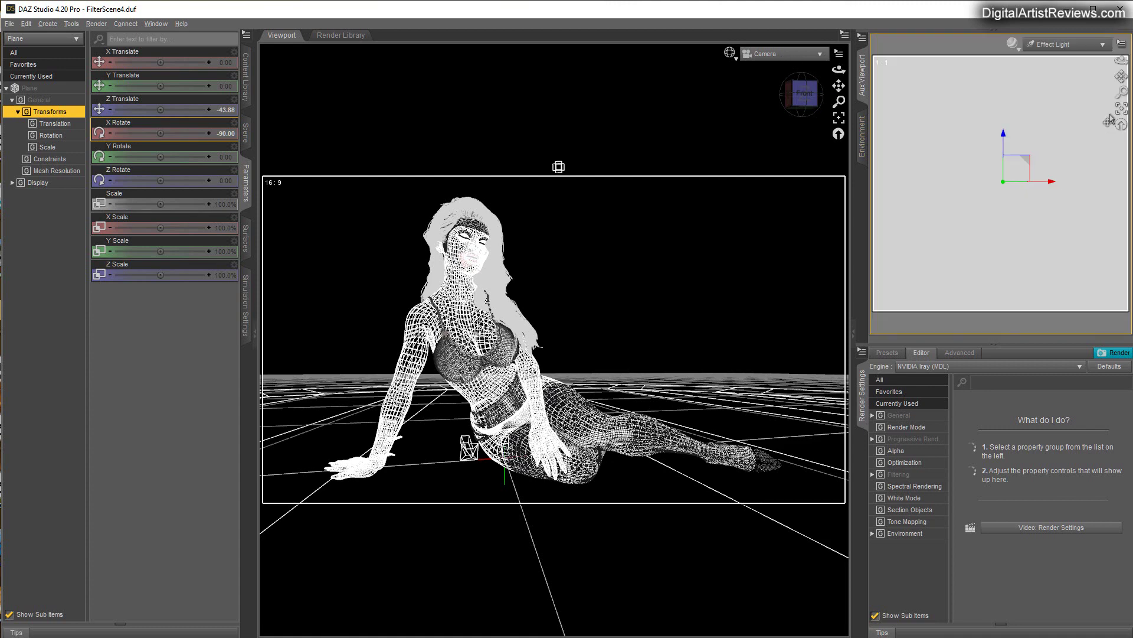
click(790, 54)
click(789, 62)
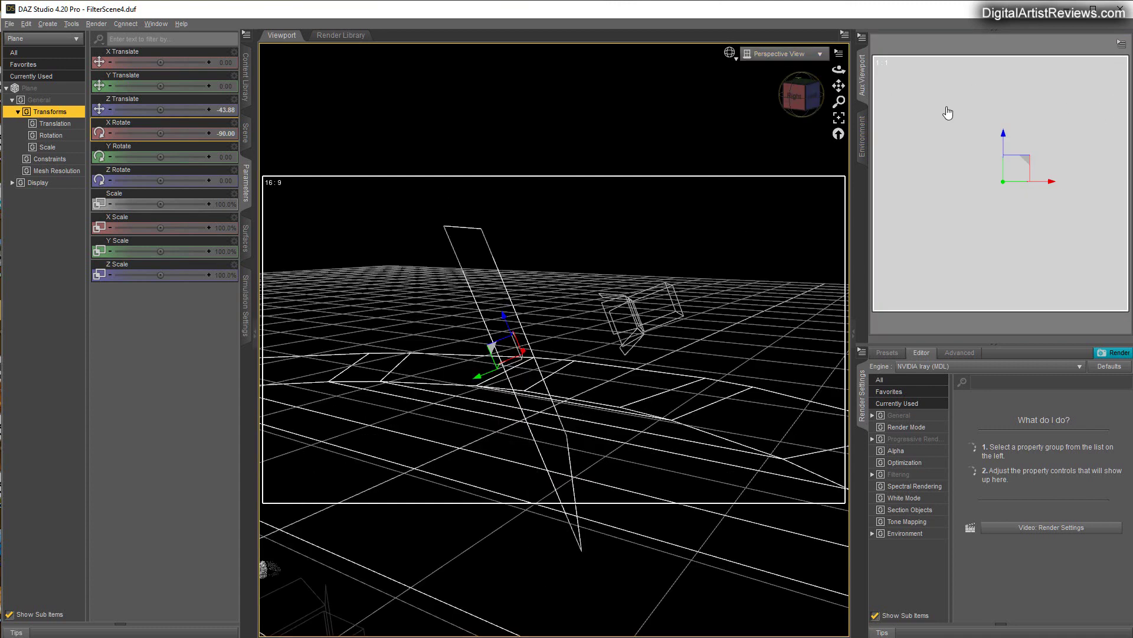
click(1121, 93)
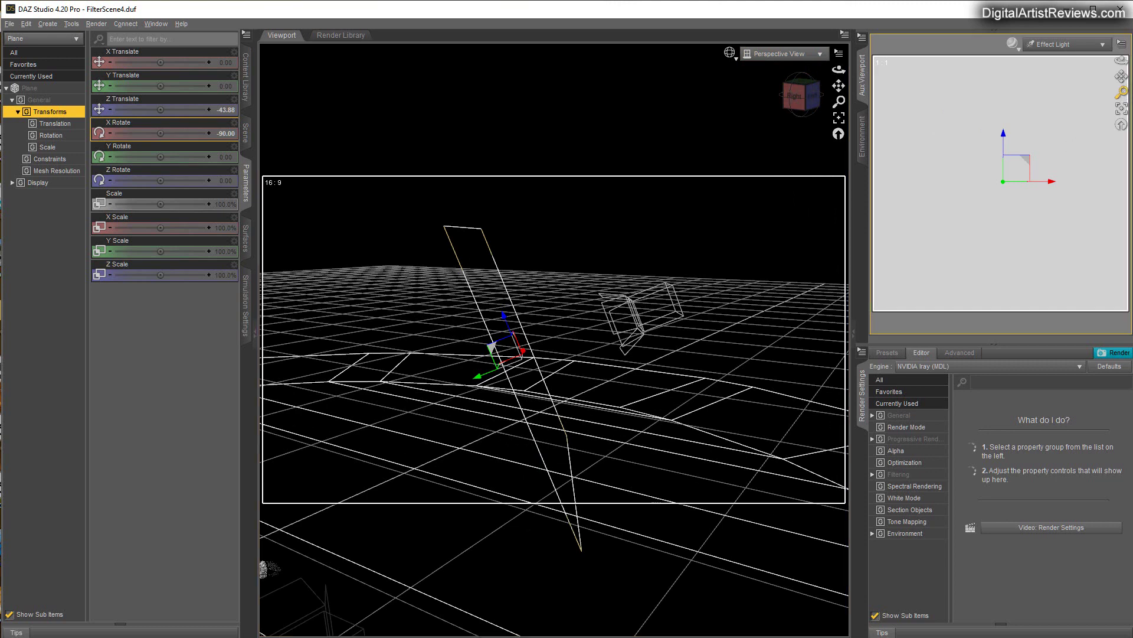
drag(1122, 93, 1122, 89)
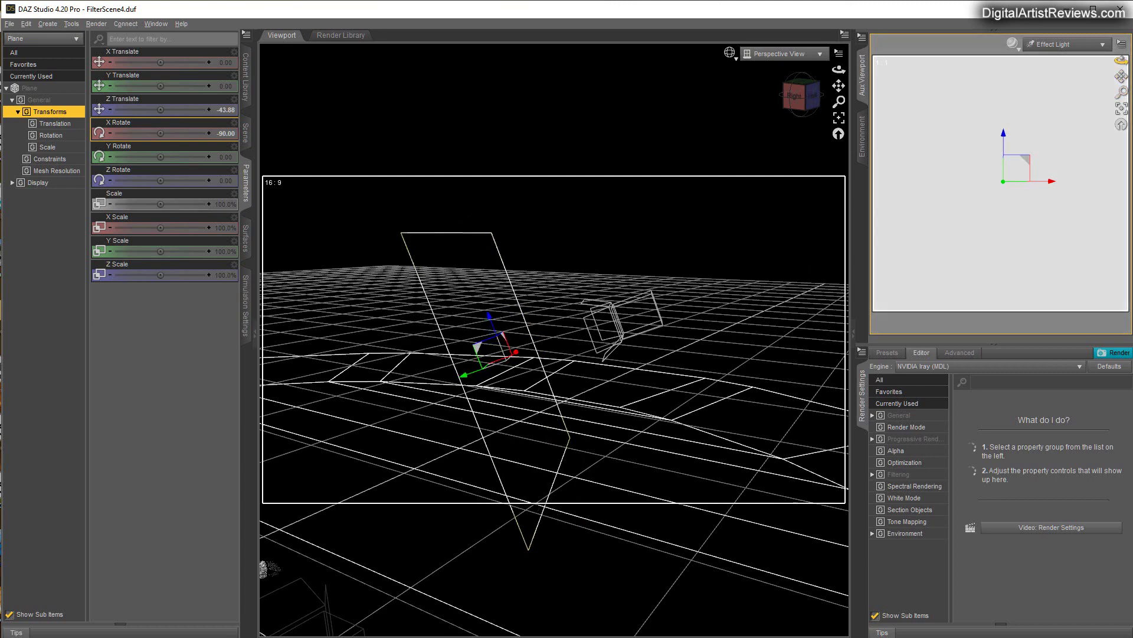
Step: Undo recent changes until the plane's Z Translate is back at 0
click(26, 23)
click(59, 38)
click(26, 23)
click(59, 37)
click(26, 24)
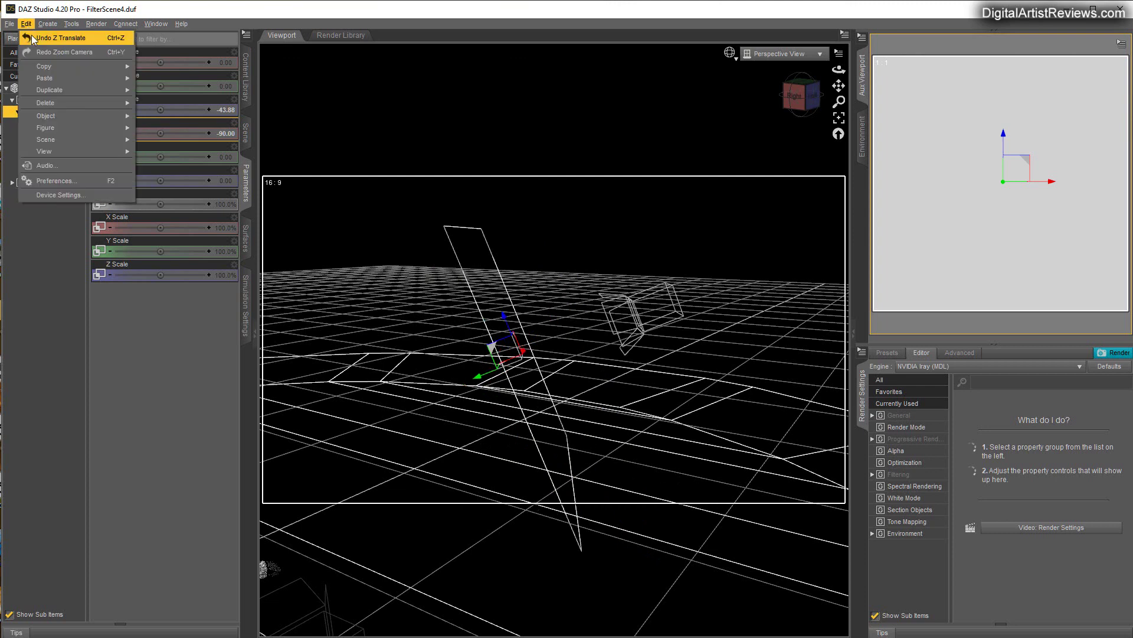
click(59, 38)
click(26, 24)
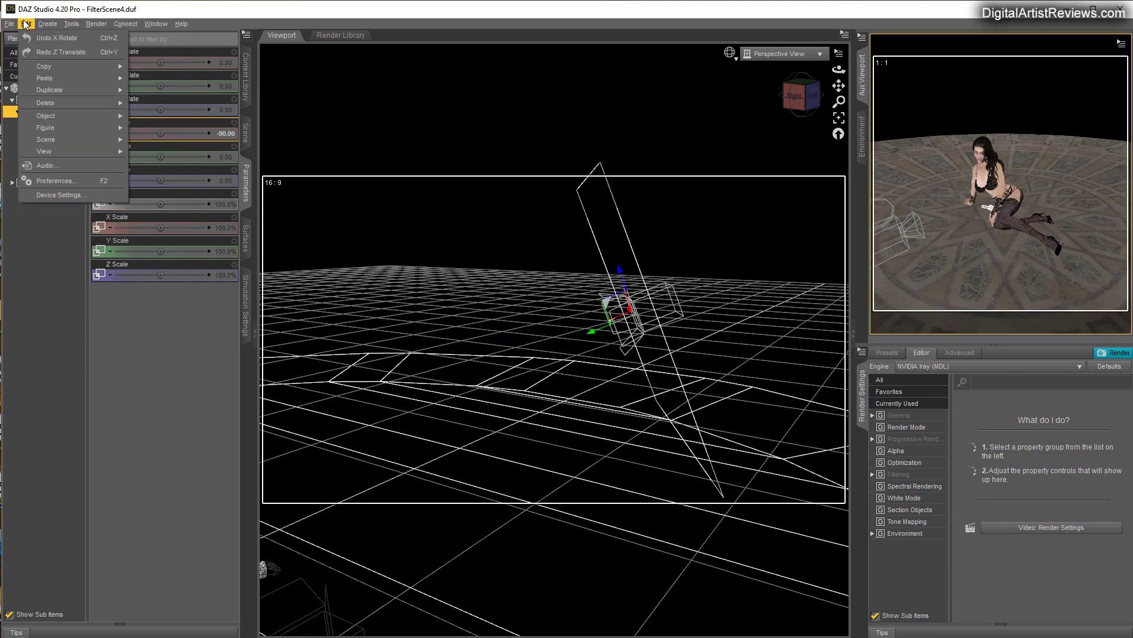
Step: Set the main viewport to Camera, the light's view to Texture Shaded, and show the scene nodes
click(782, 53)
click(765, 158)
mouse_move(1022, 71)
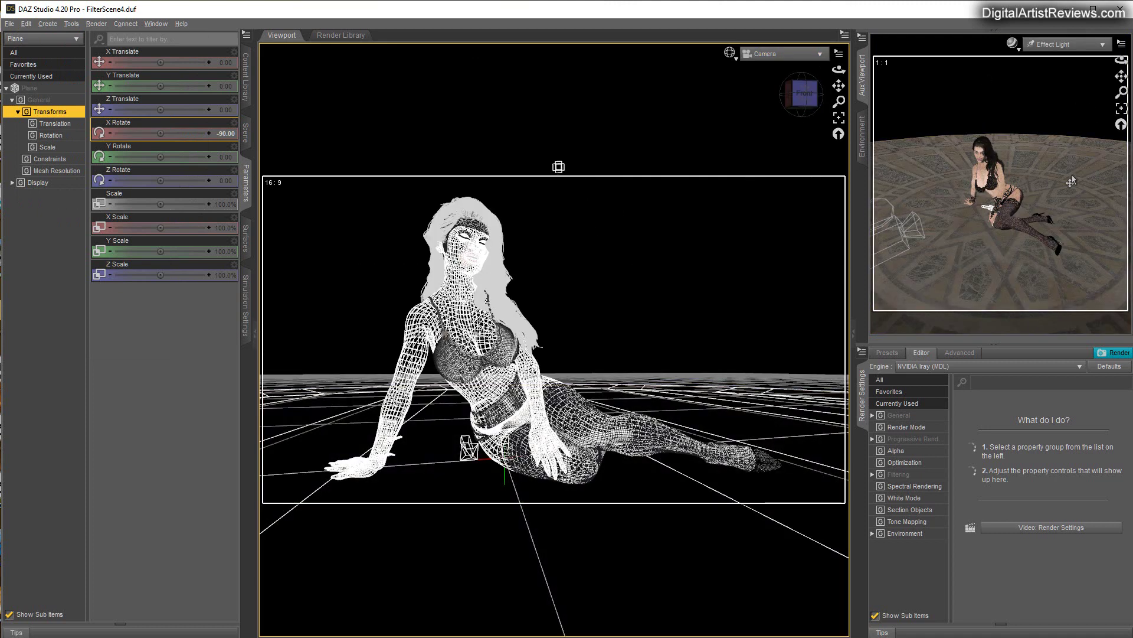
click(1012, 43)
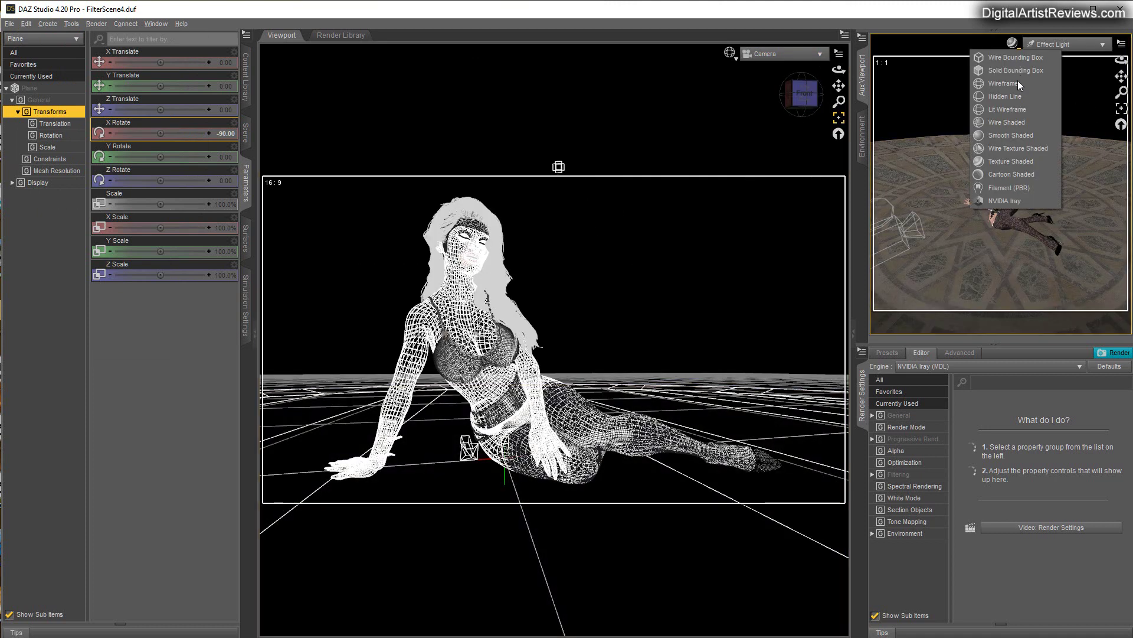
click(1000, 158)
click(246, 133)
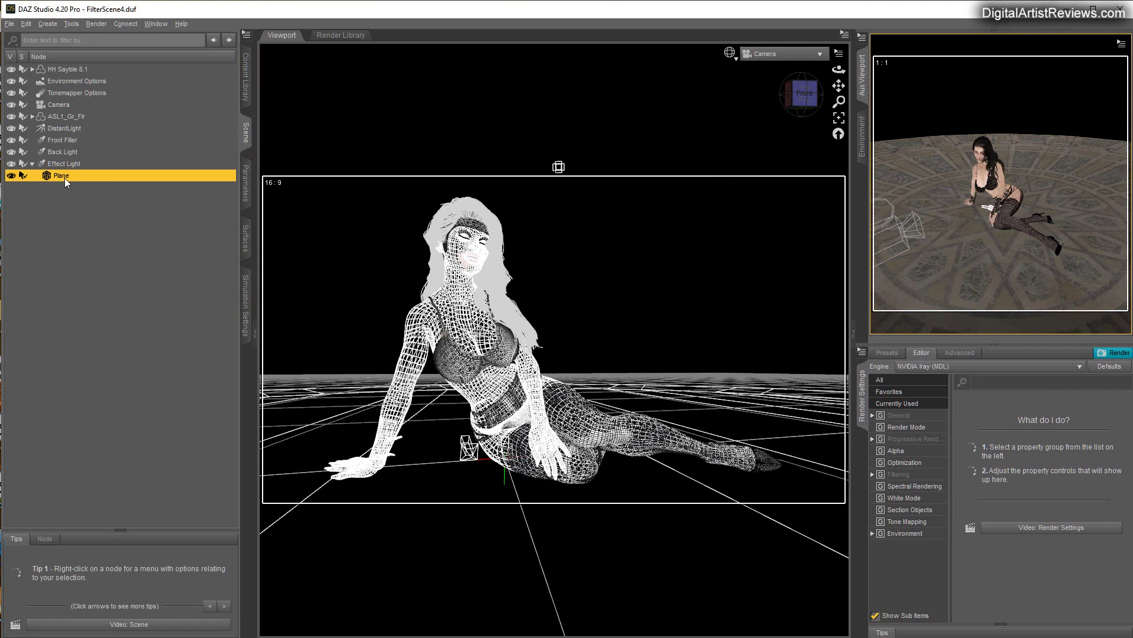
Step: Set the Plane surface's Base Color to black
click(246, 242)
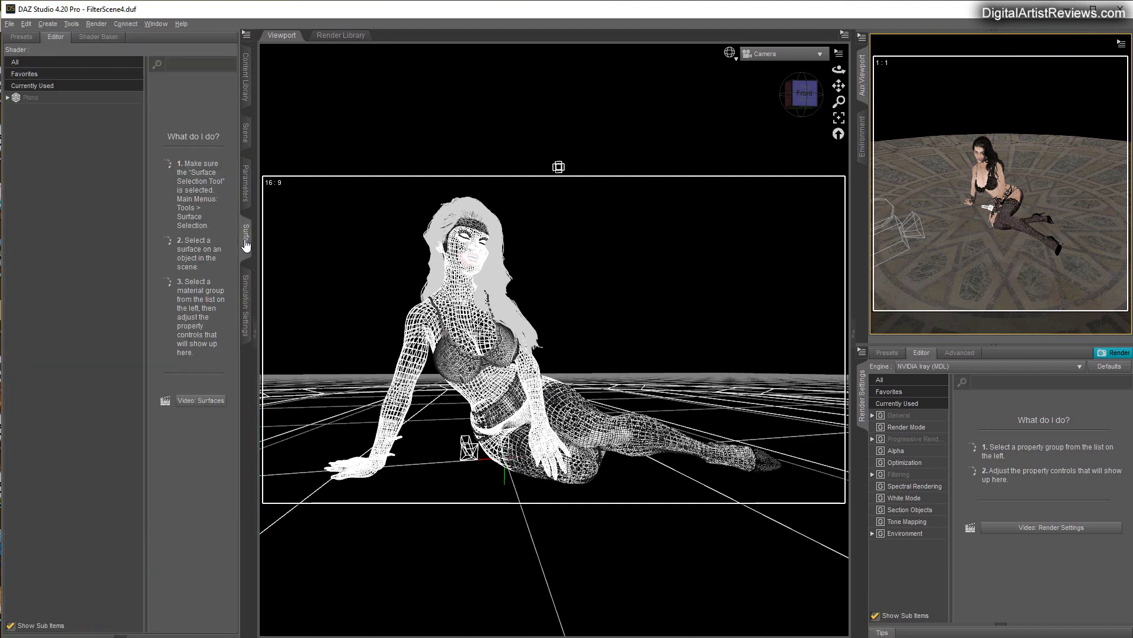
click(28, 98)
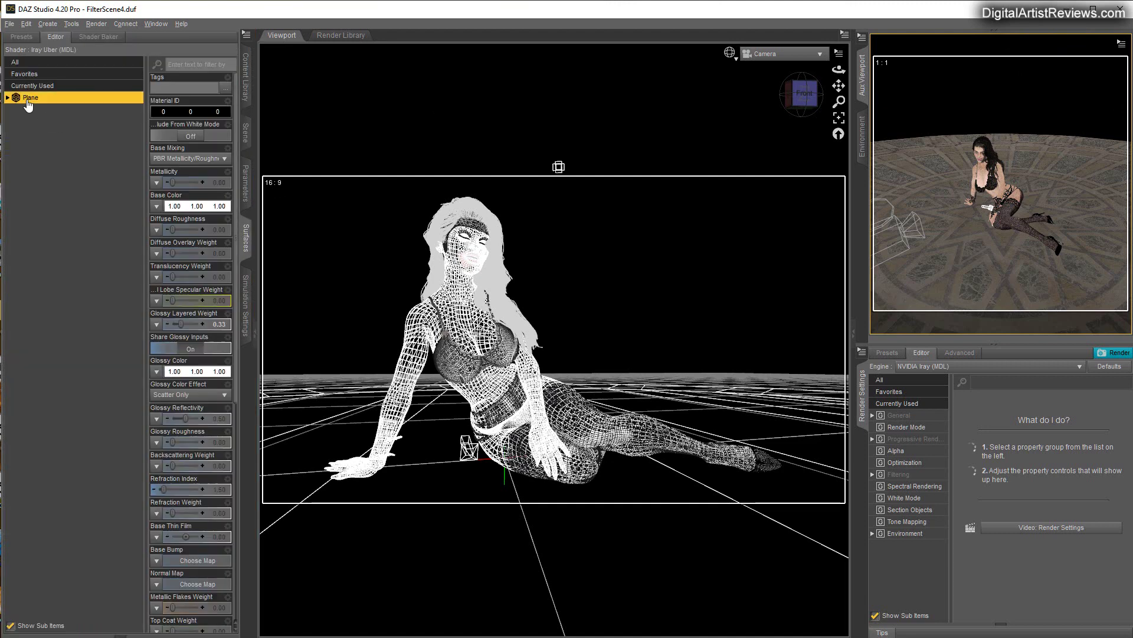
click(169, 209)
click(435, 326)
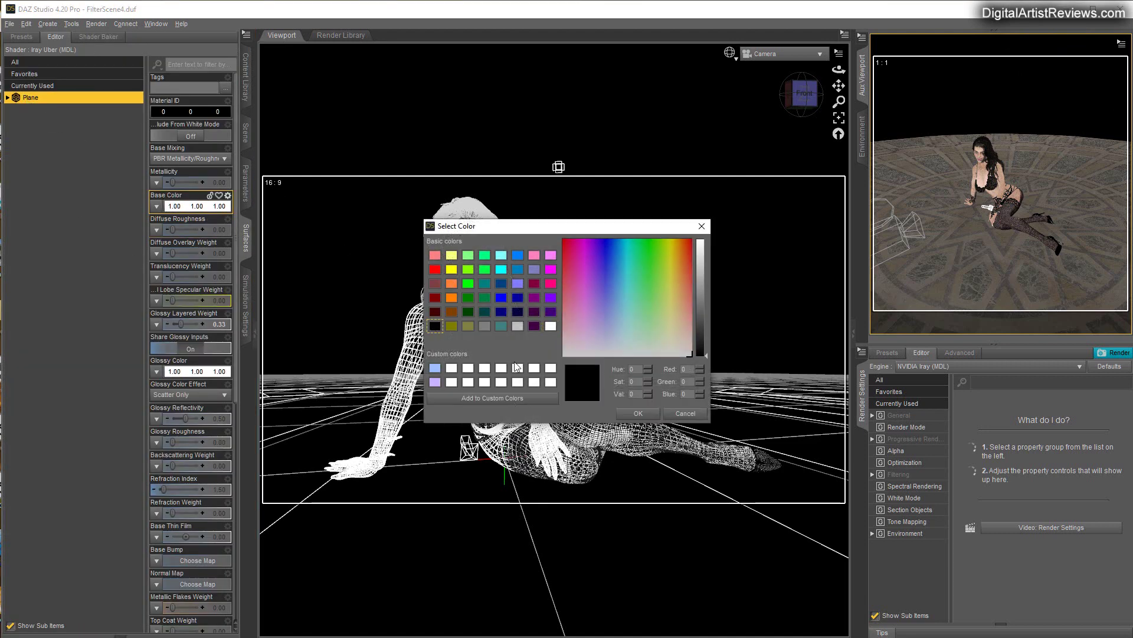
click(637, 413)
Step: Set the Plane's Glossy Color to black and Glossy Reflectivity to 0.00
scroll(178, 260, down, 3)
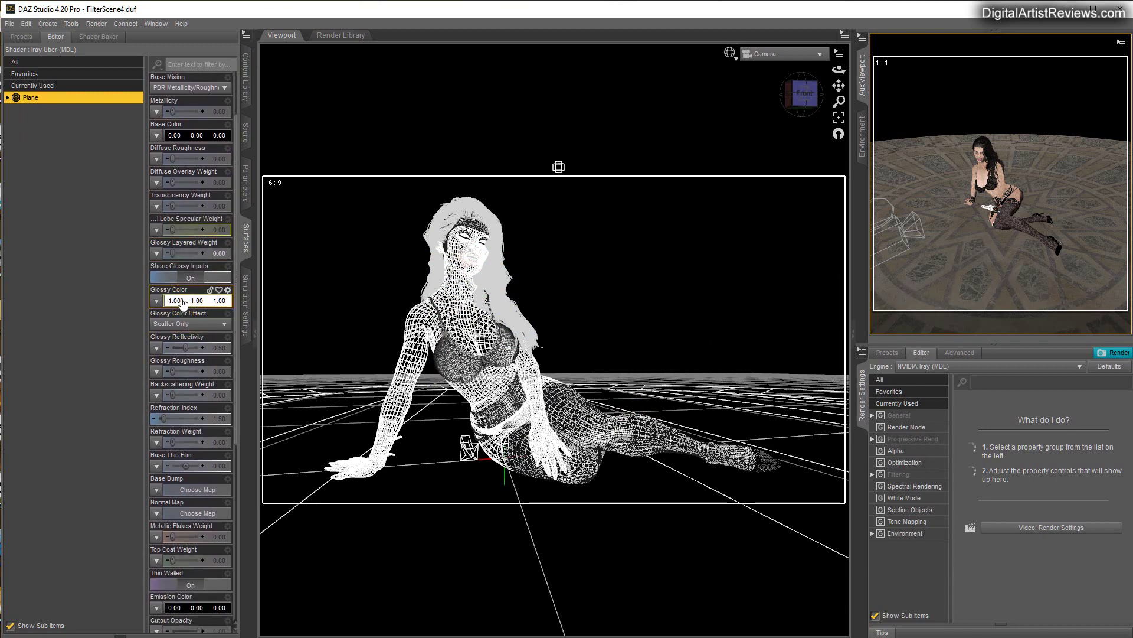
click(177, 300)
click(434, 326)
click(639, 413)
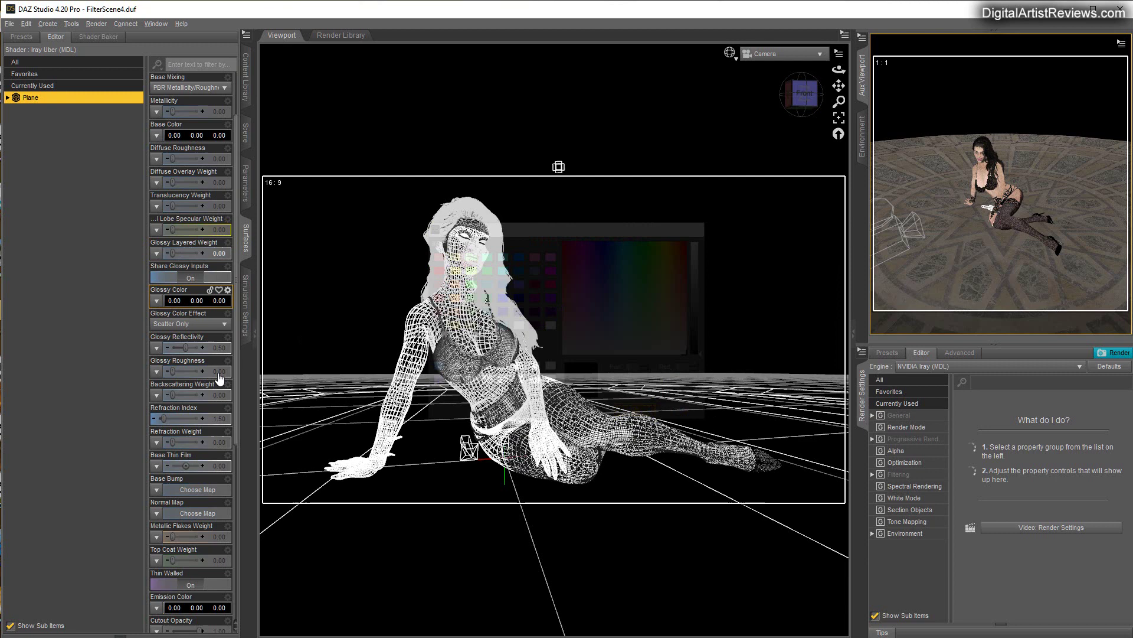
drag(187, 347, 185, 347)
scroll(163, 418, down, 4)
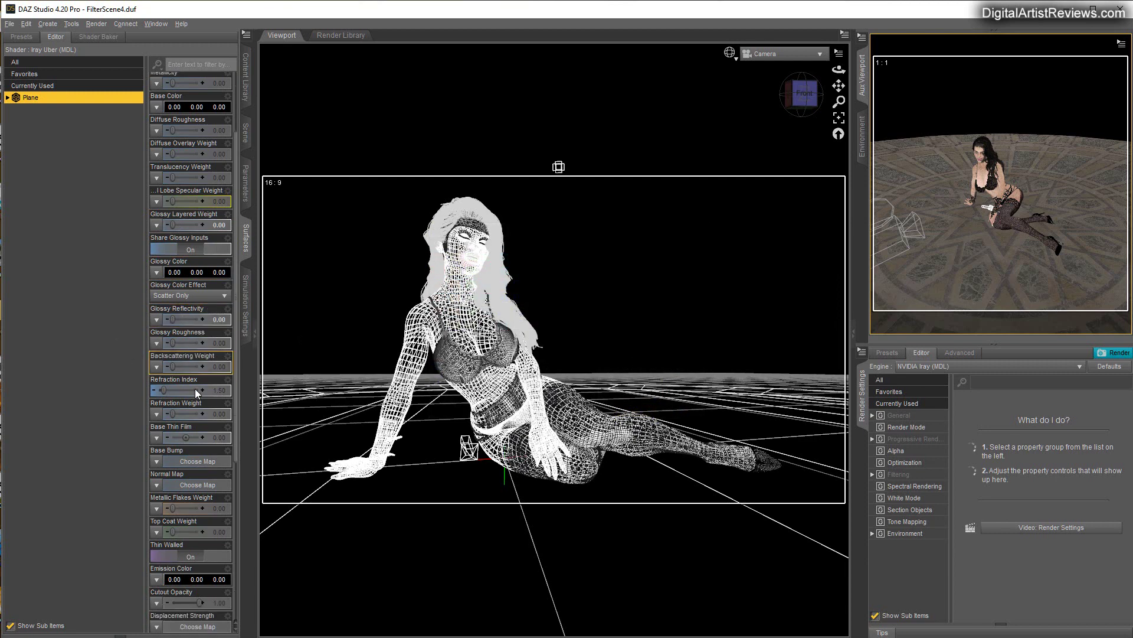
click(157, 419)
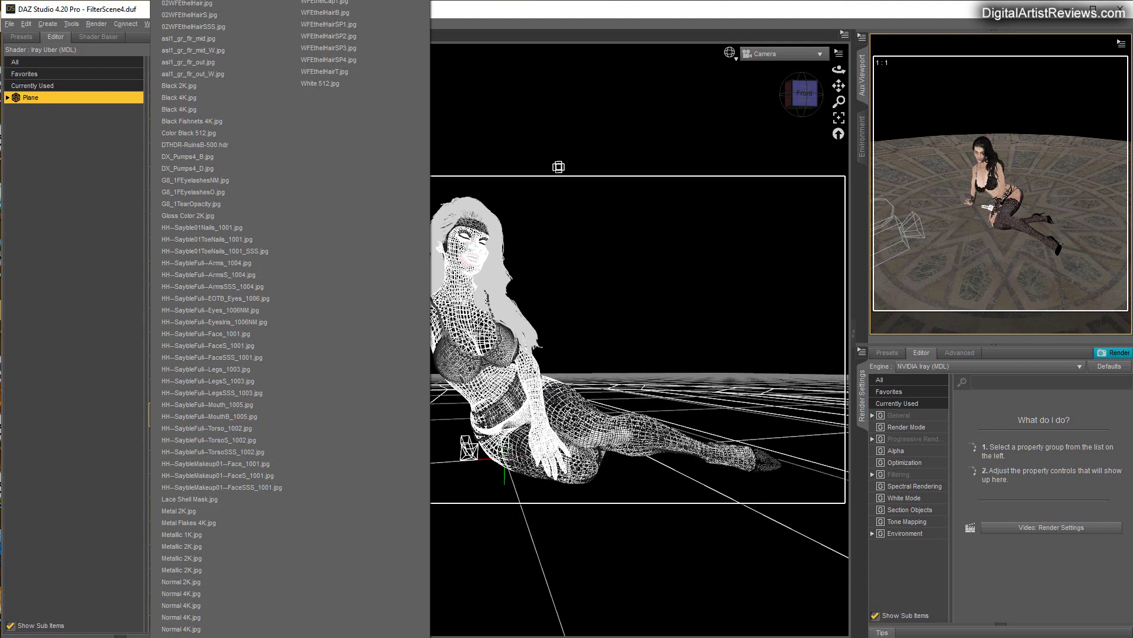
Step: Load Map1 from Desktop > Light Pattern as the Plane's Cutout Opacity map
click(177, 3)
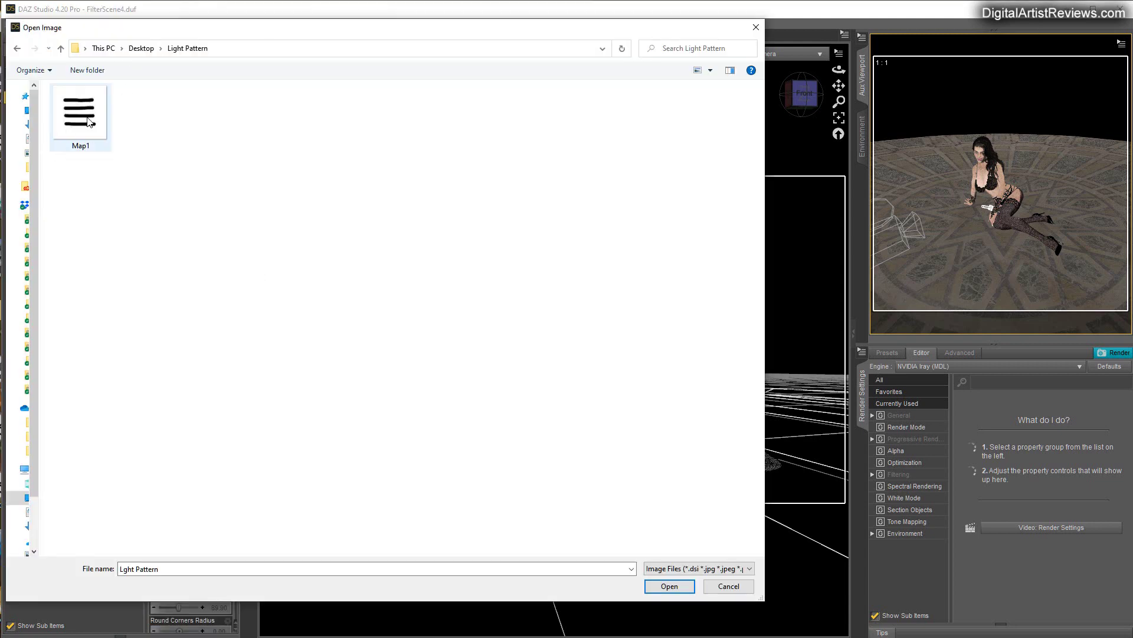
click(62, 142)
click(675, 589)
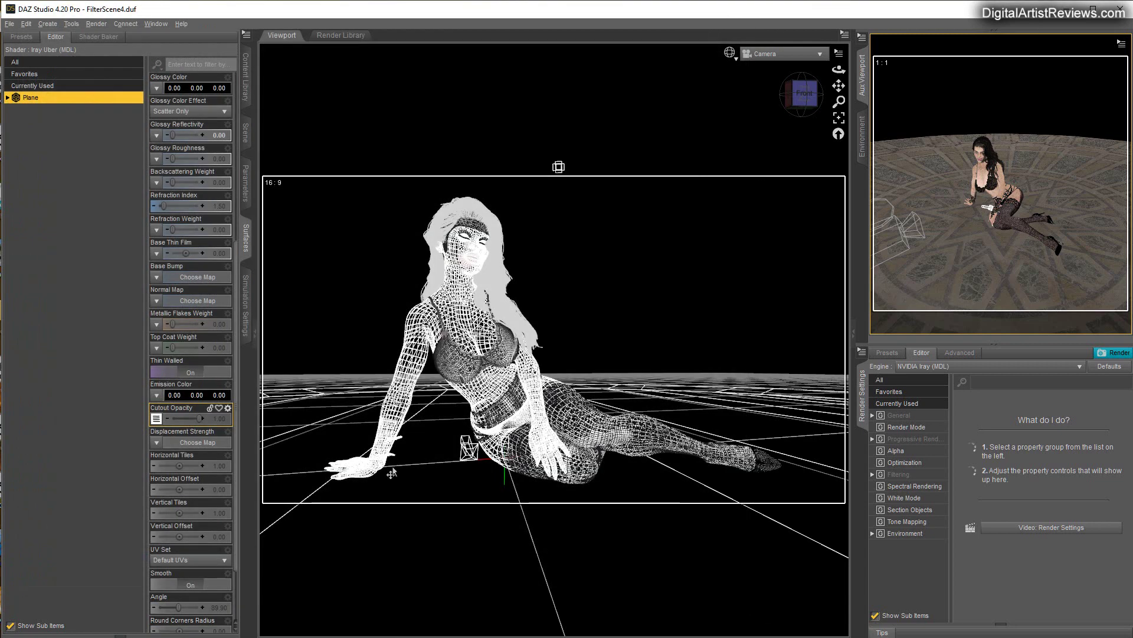
click(244, 137)
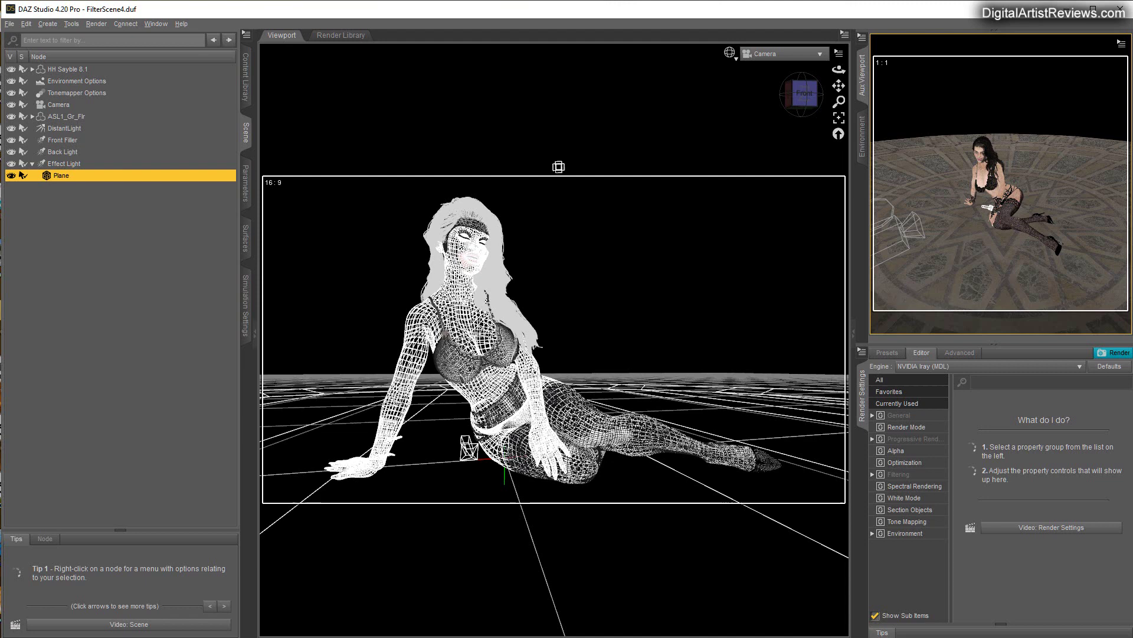
Step: Set the plane's Z Rotate to 0 and push Z Translate to -107.92
click(246, 183)
click(222, 183)
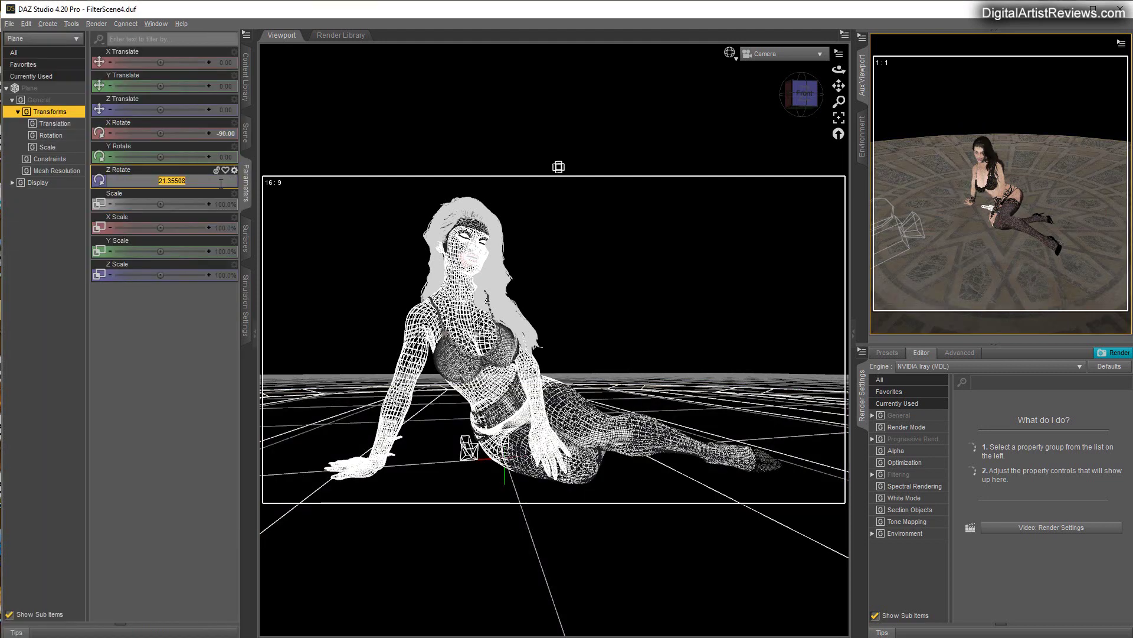
text(0)
key(Return)
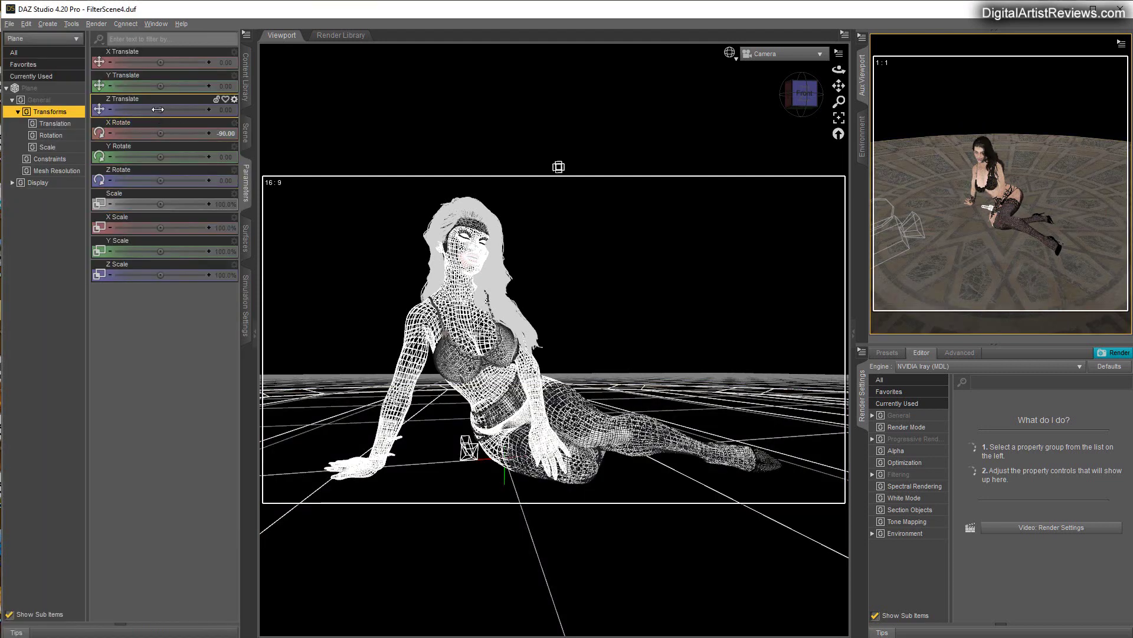
drag(149, 109, 138, 109)
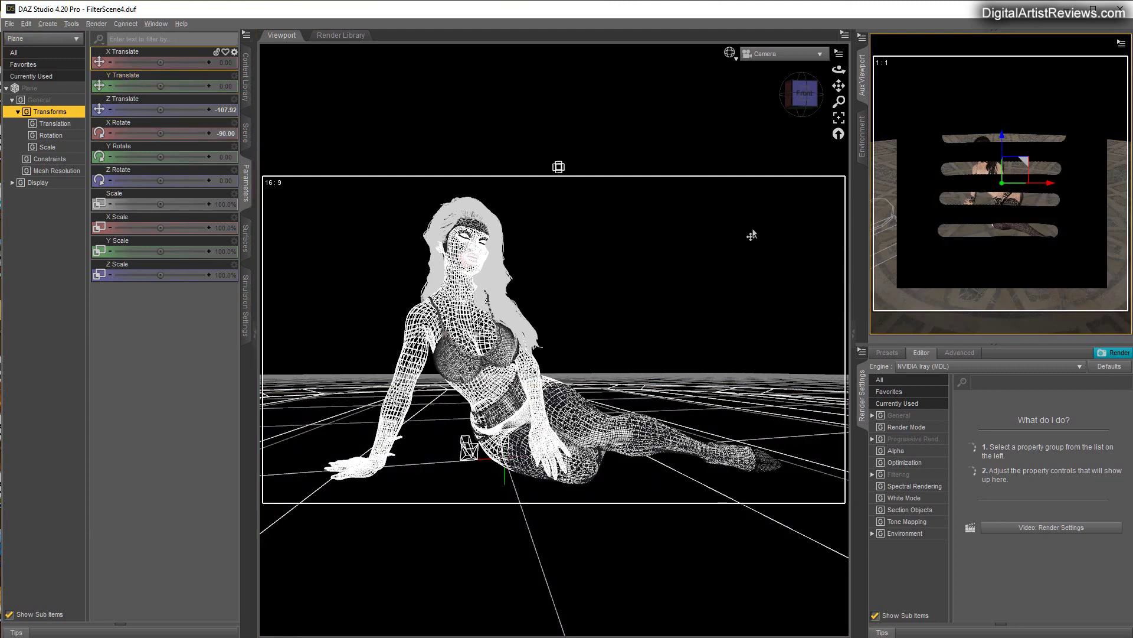
Step: Centre the plane's stripes over the figure in the Aux Viewport (X -1.40, Y -4.49)
middle_drag(1051, 167, 1015, 148)
drag(1015, 148, 1020, 155)
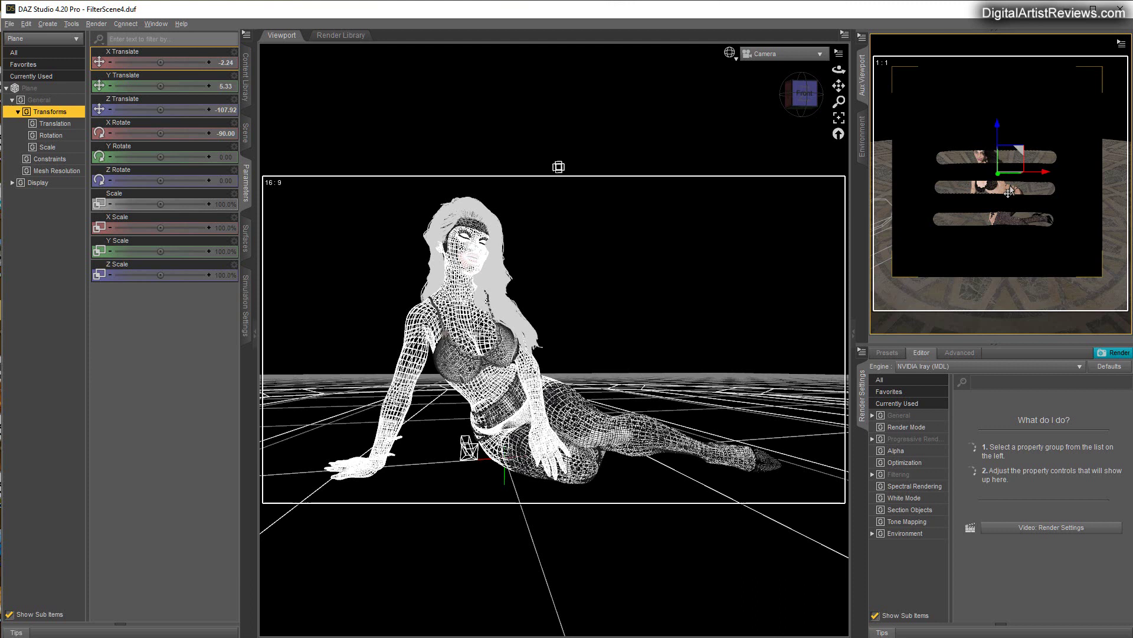
drag(1017, 157, 1020, 176)
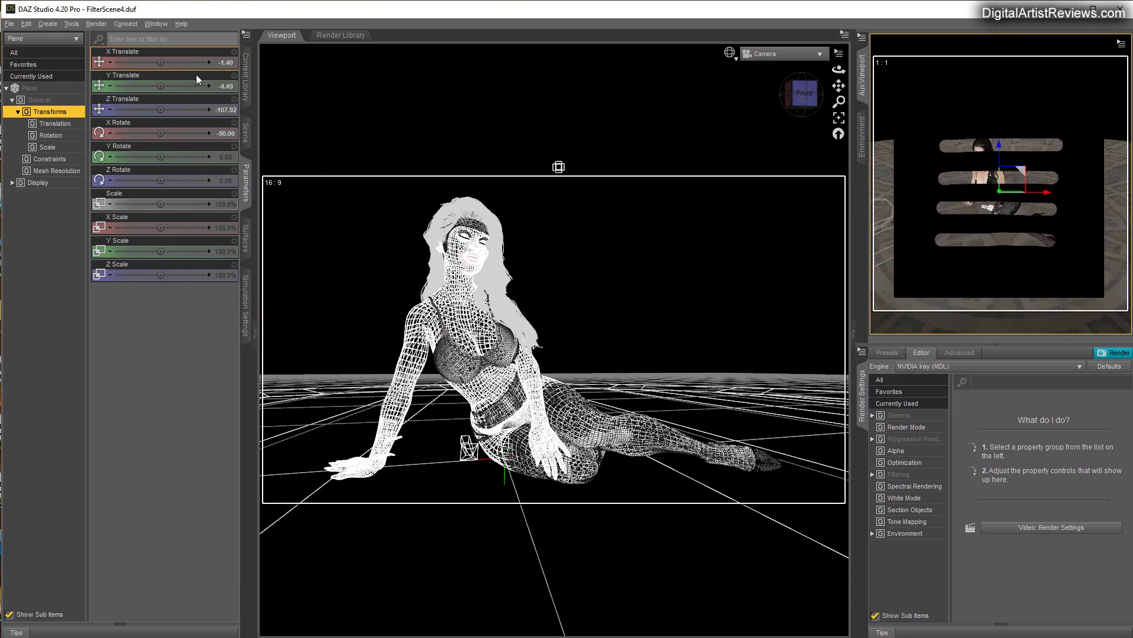
click(70, 24)
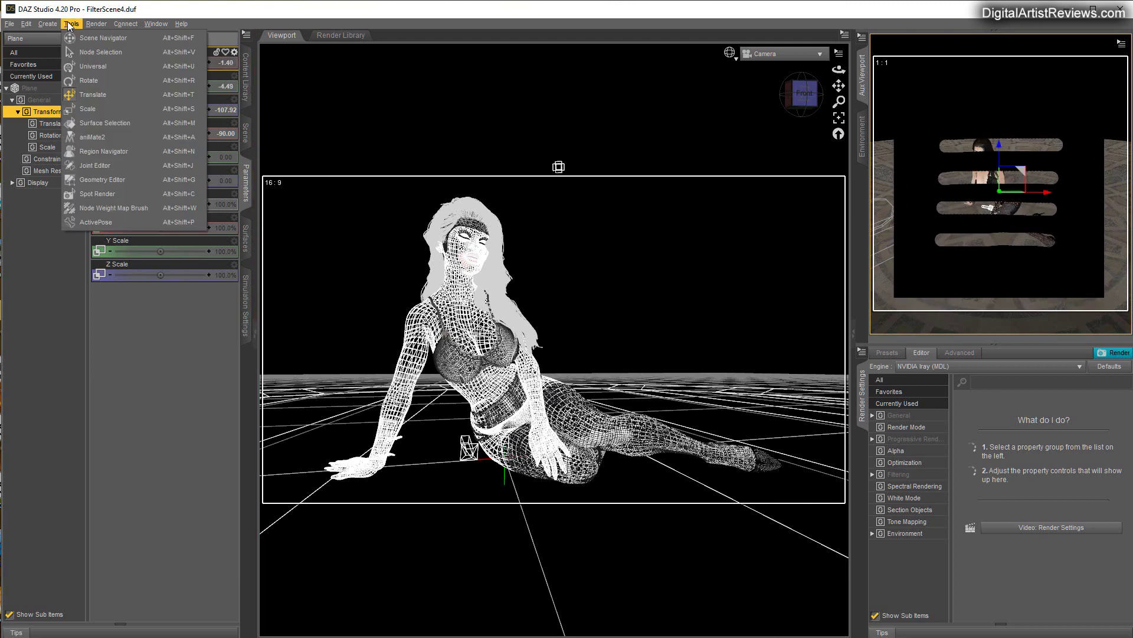
Step: Tilt the plane to Y 13.50, Z -13.50 rotation and nudge it to X 0.15
click(76, 80)
mouse_move(1002, 225)
mouse_down()
mouse_move(1011, 229)
mouse_move(986, 229)
mouse_move(951, 205)
mouse_move(968, 236)
mouse_move(1054, 234)
mouse_move(1043, 218)
mouse_move(1010, 220)
mouse_up()
drag(162, 60, 170, 86)
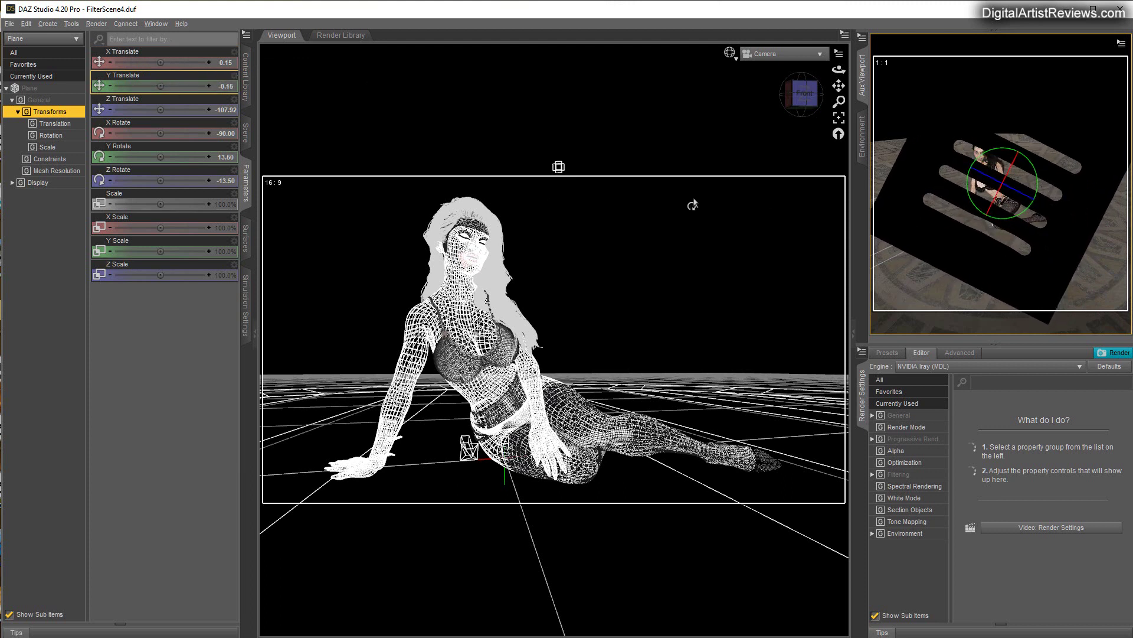
click(730, 53)
key(Escape)
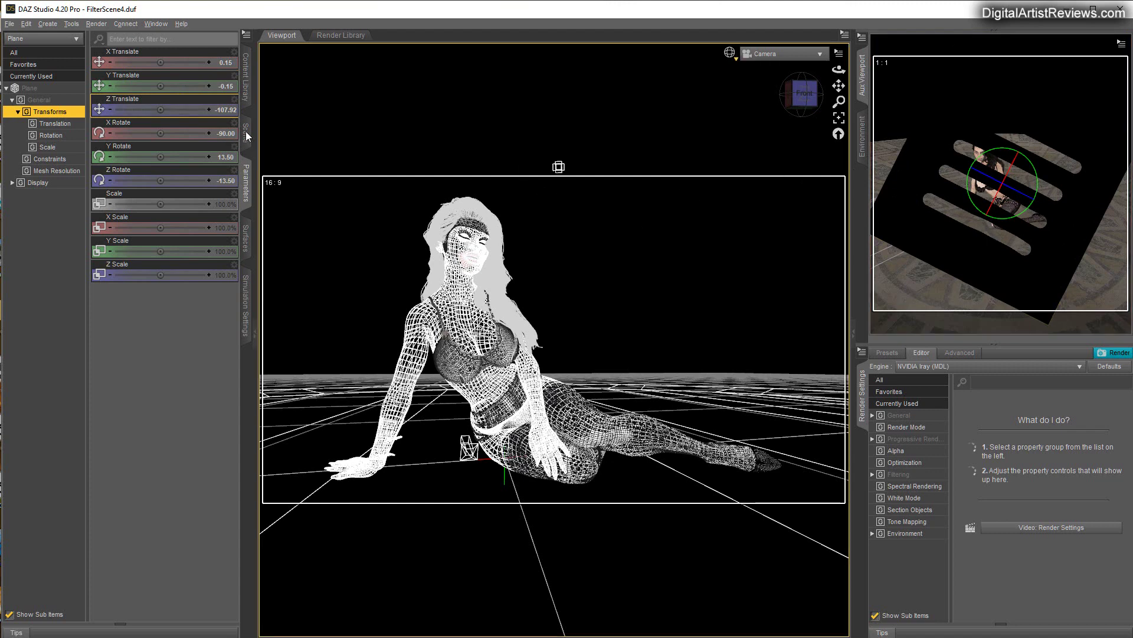
click(246, 133)
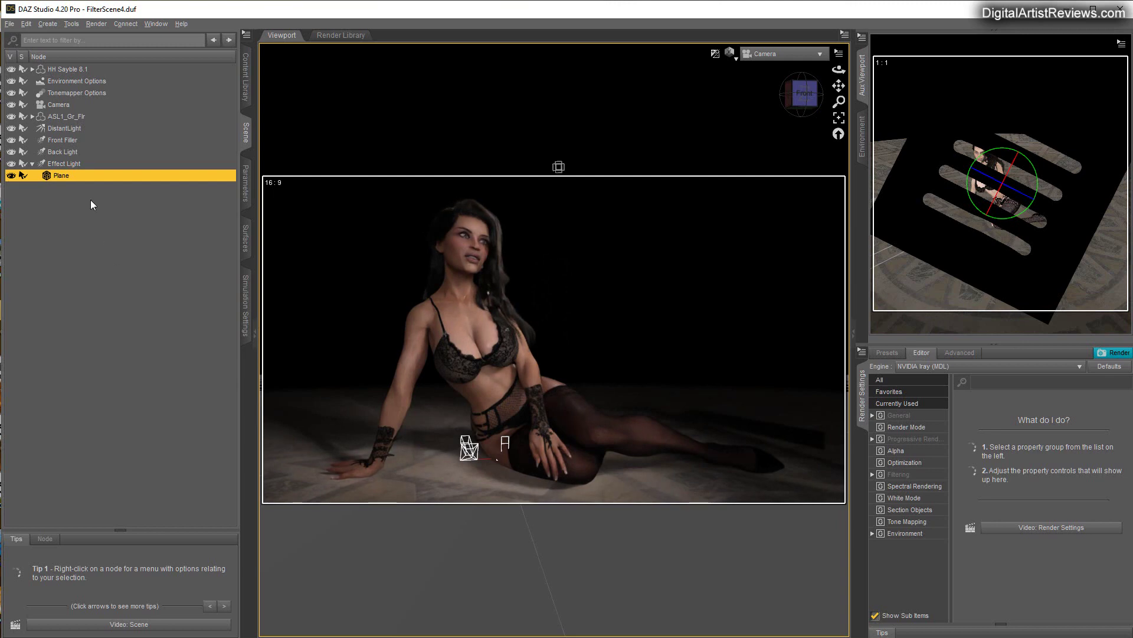
Step: Keep the Effect Light's Light Geometry set to Rectangle
click(62, 164)
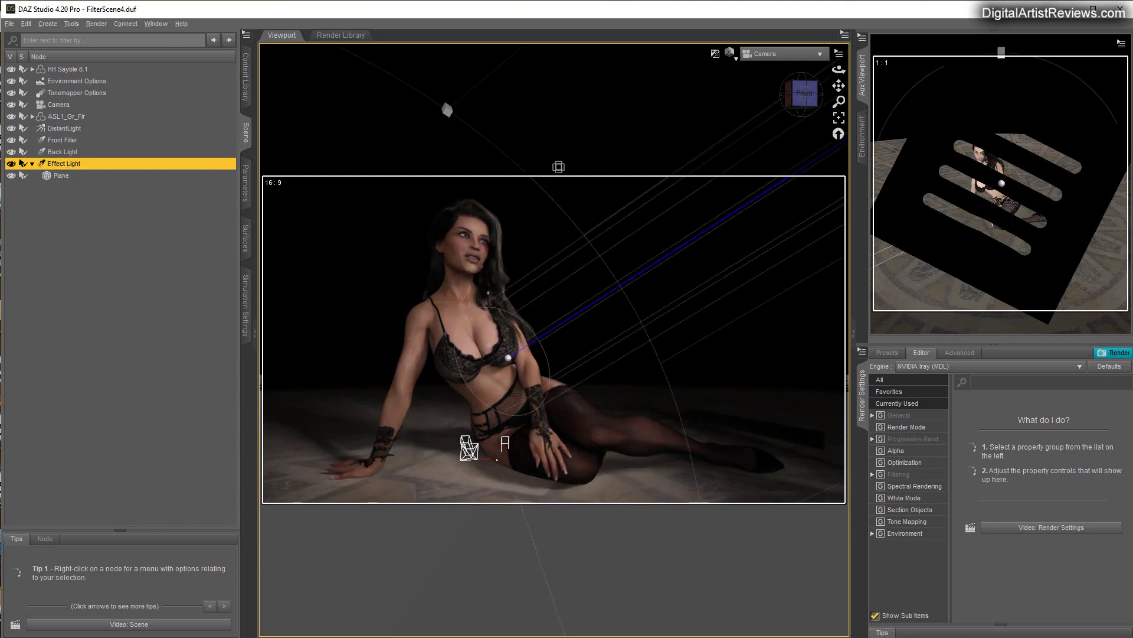
click(246, 183)
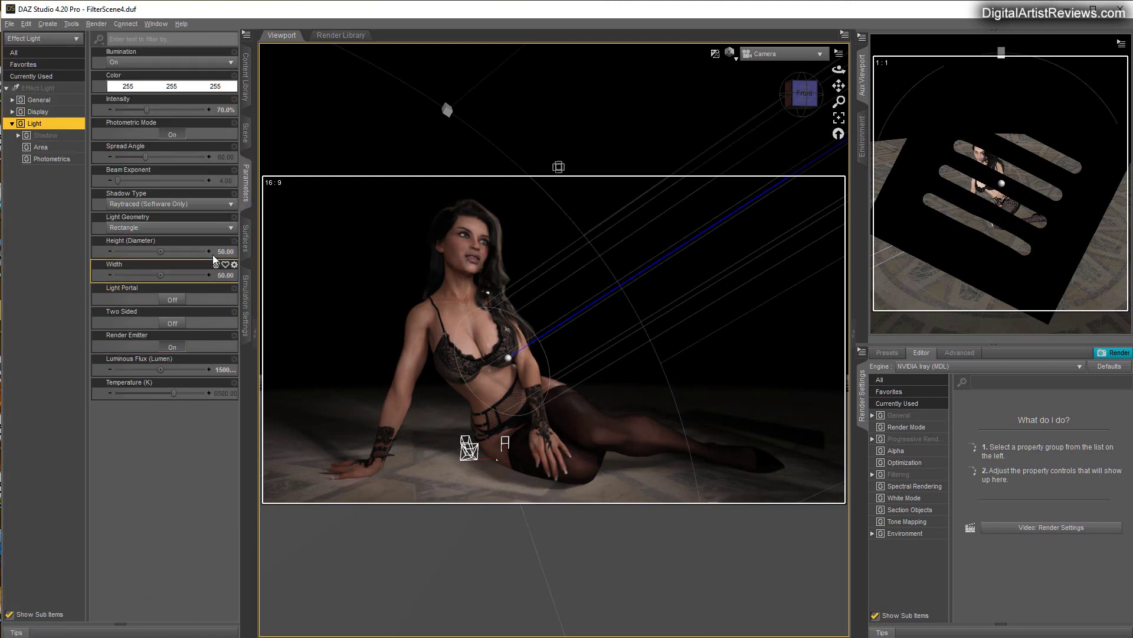
click(134, 236)
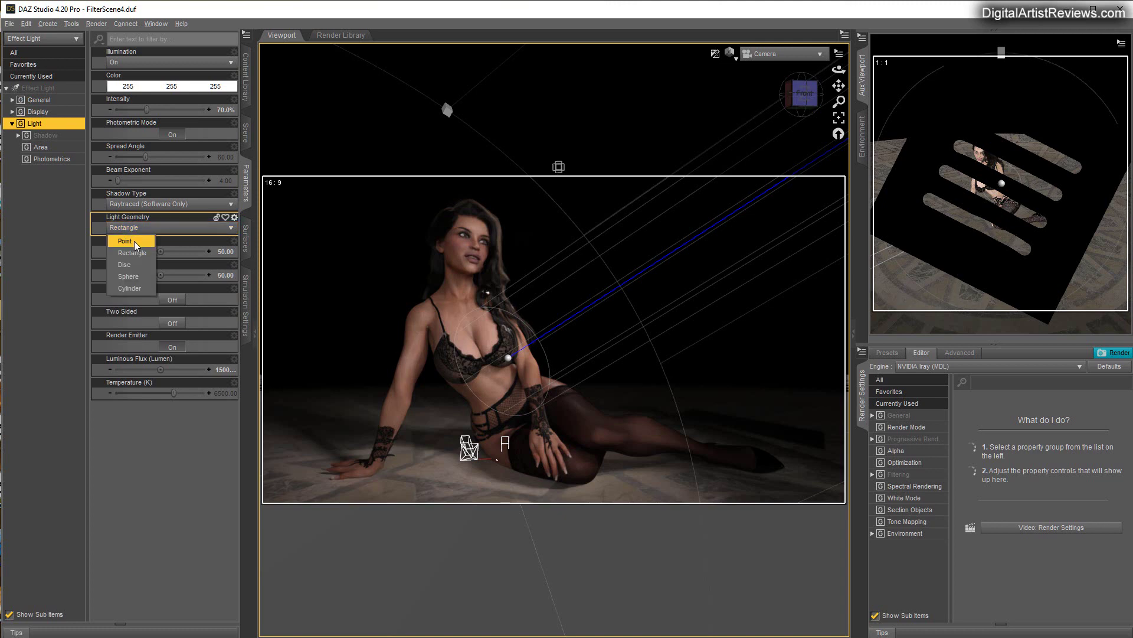
click(131, 241)
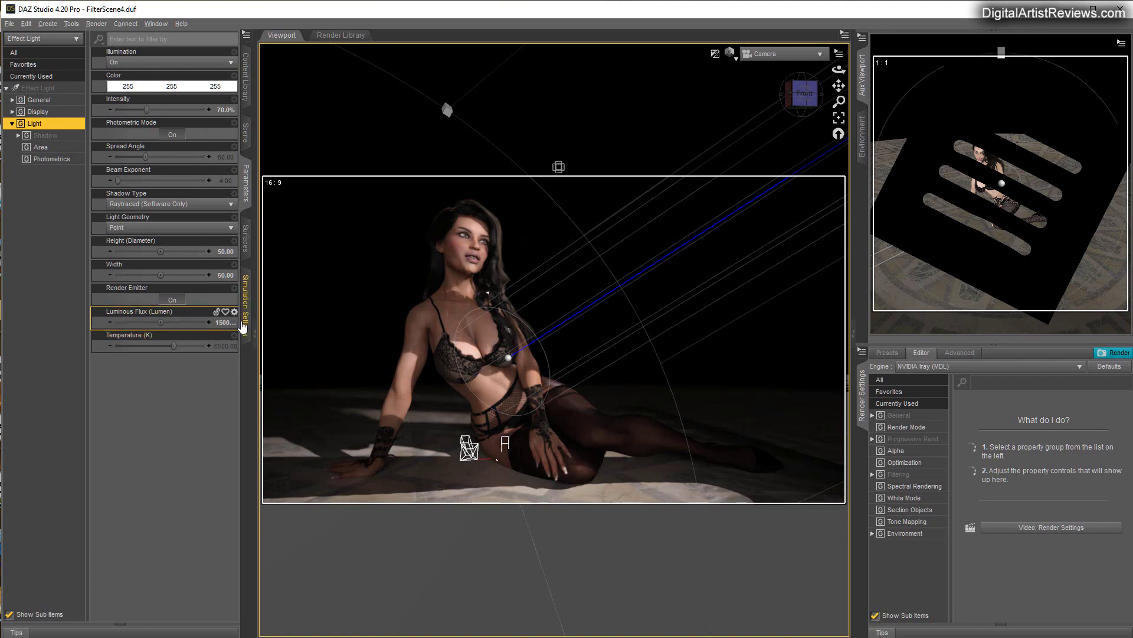
click(126, 228)
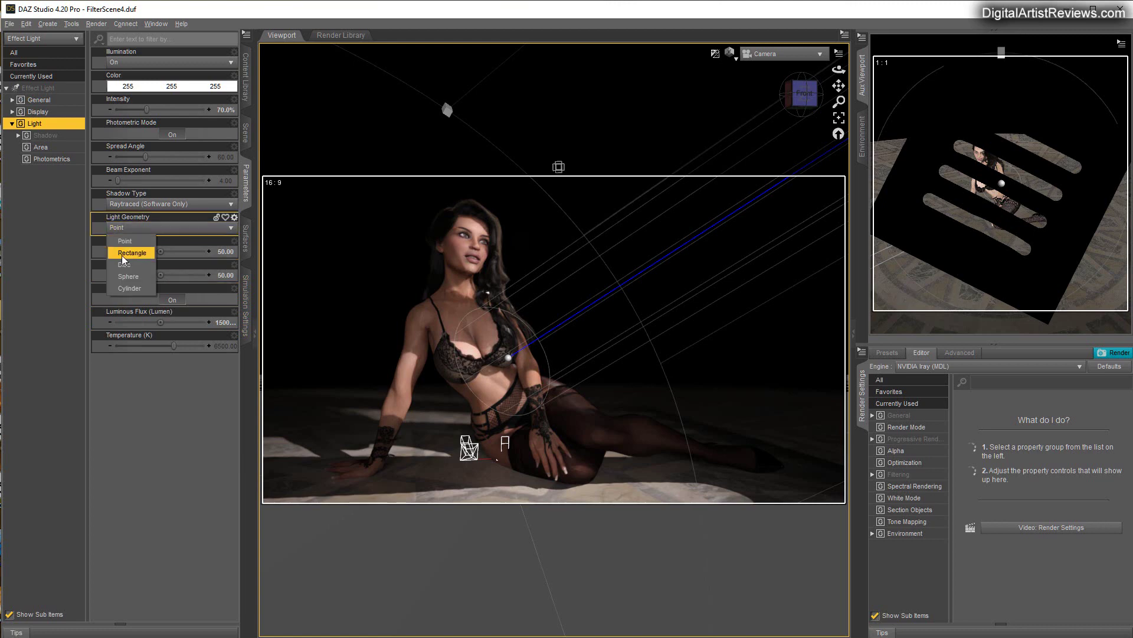
click(122, 255)
Step: Set the Effect Light's Height (Diameter) and Width to 5
click(221, 254)
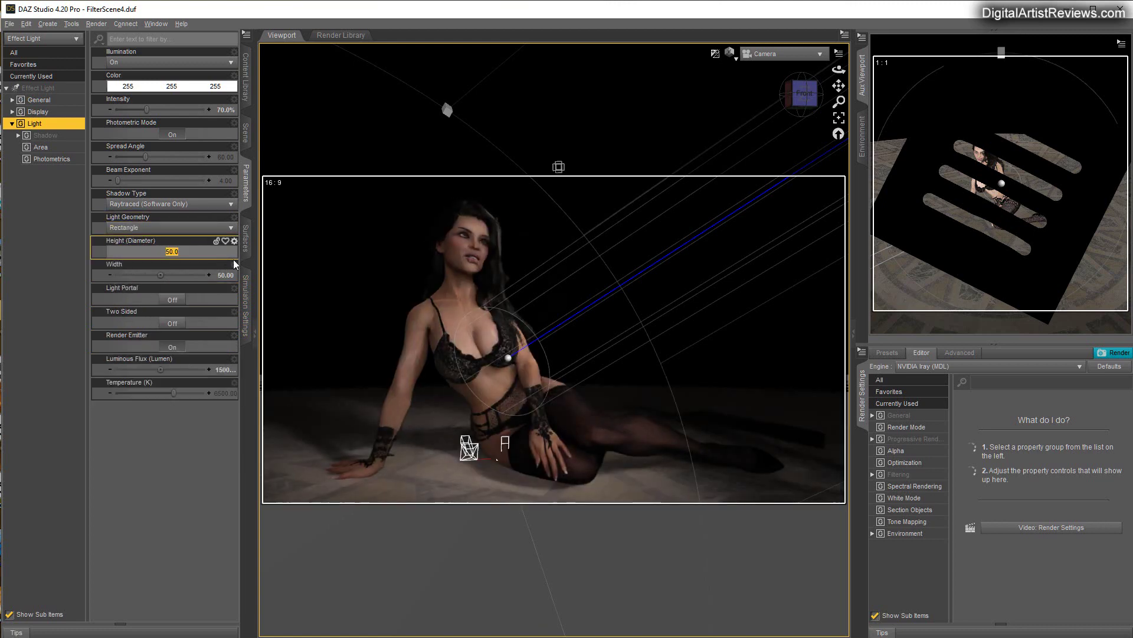
text(5)
key(Return)
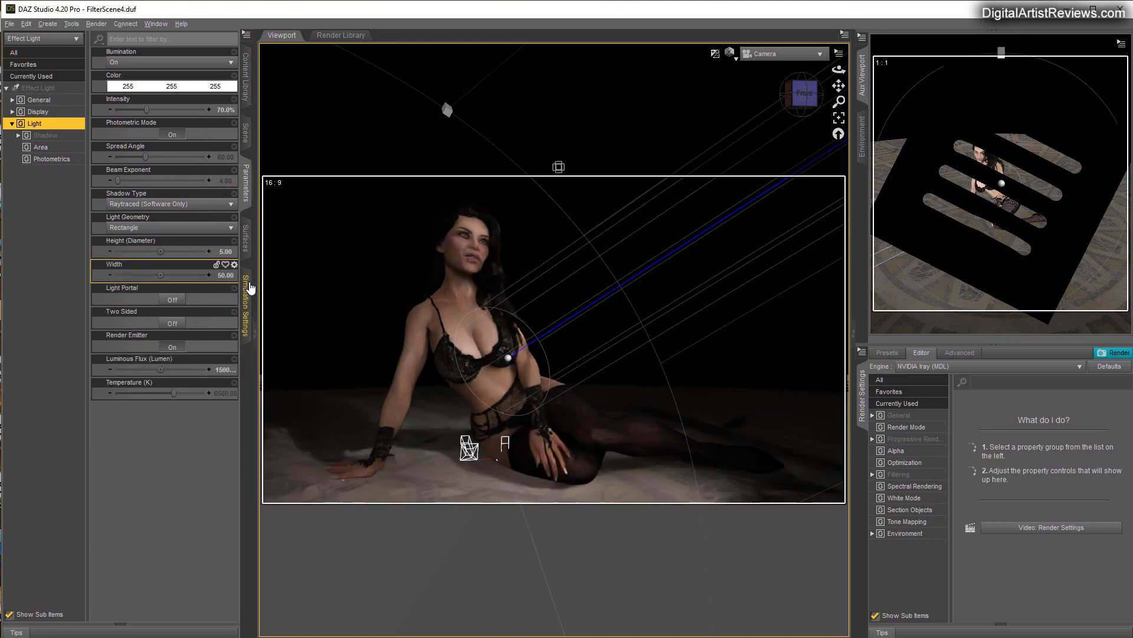
click(222, 275)
text(5)
key(Return)
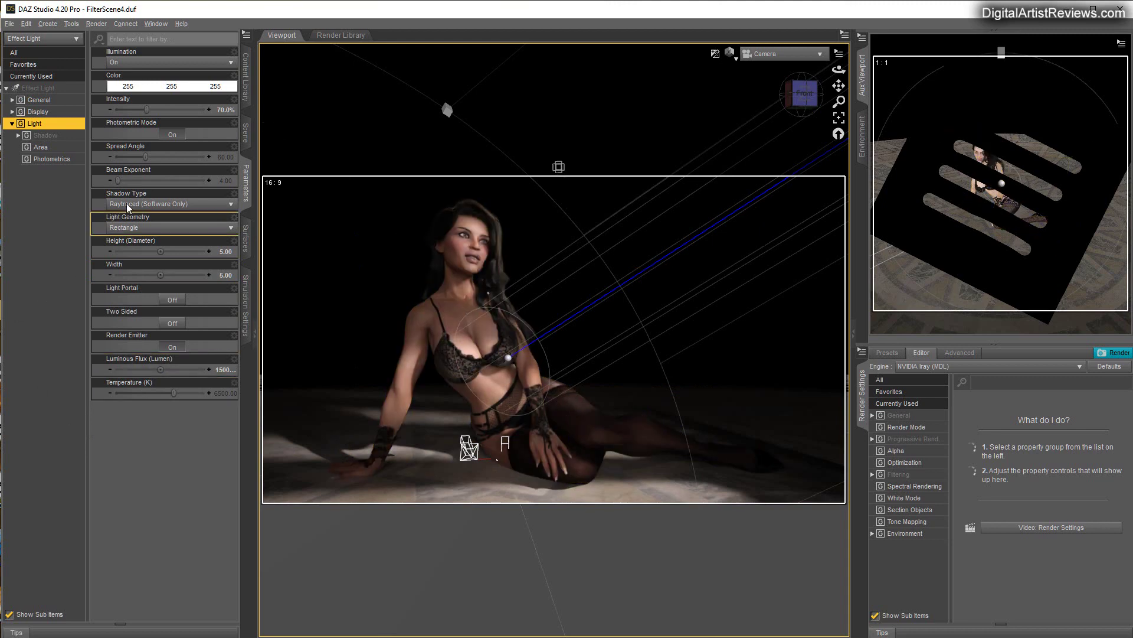
click(247, 131)
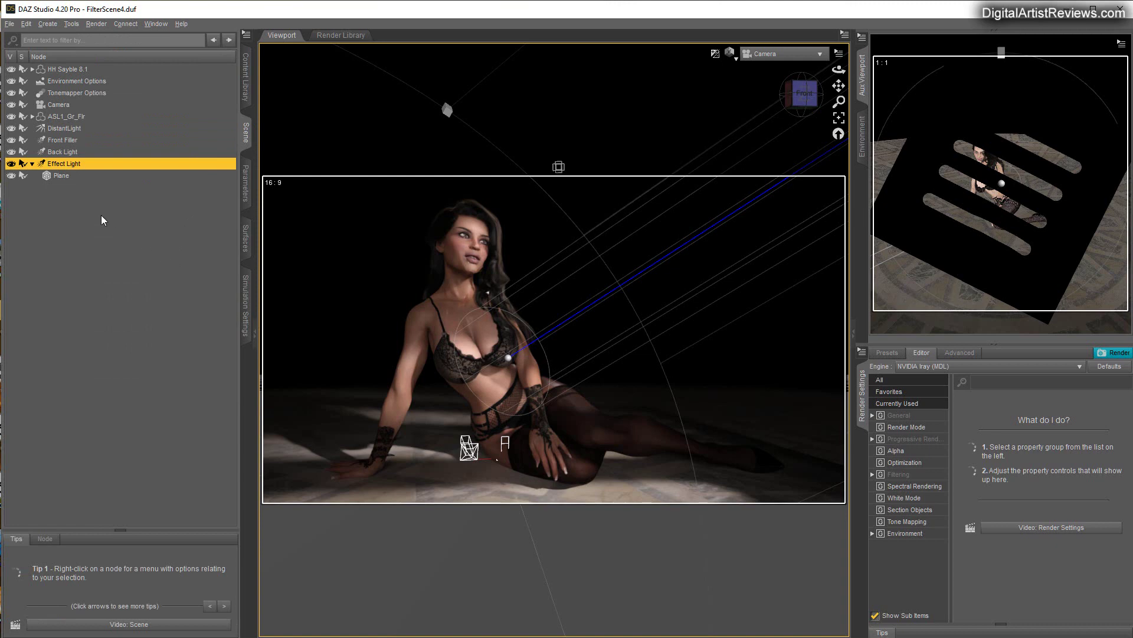
Step: Lower the Front Filler light's intensity to 50%
click(63, 141)
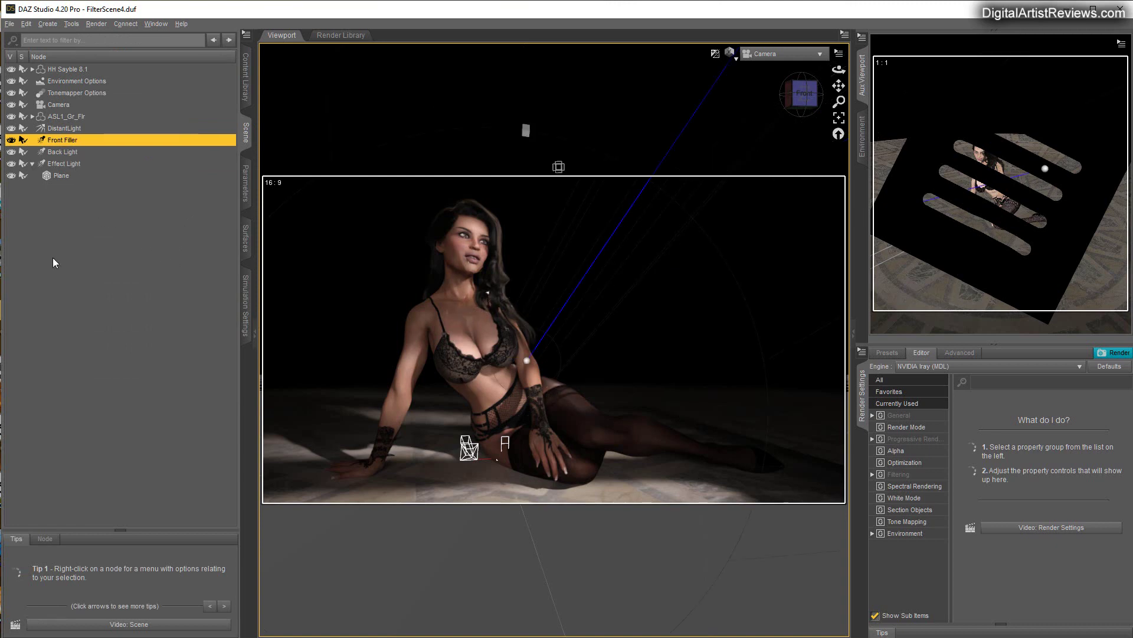
click(246, 185)
click(225, 110)
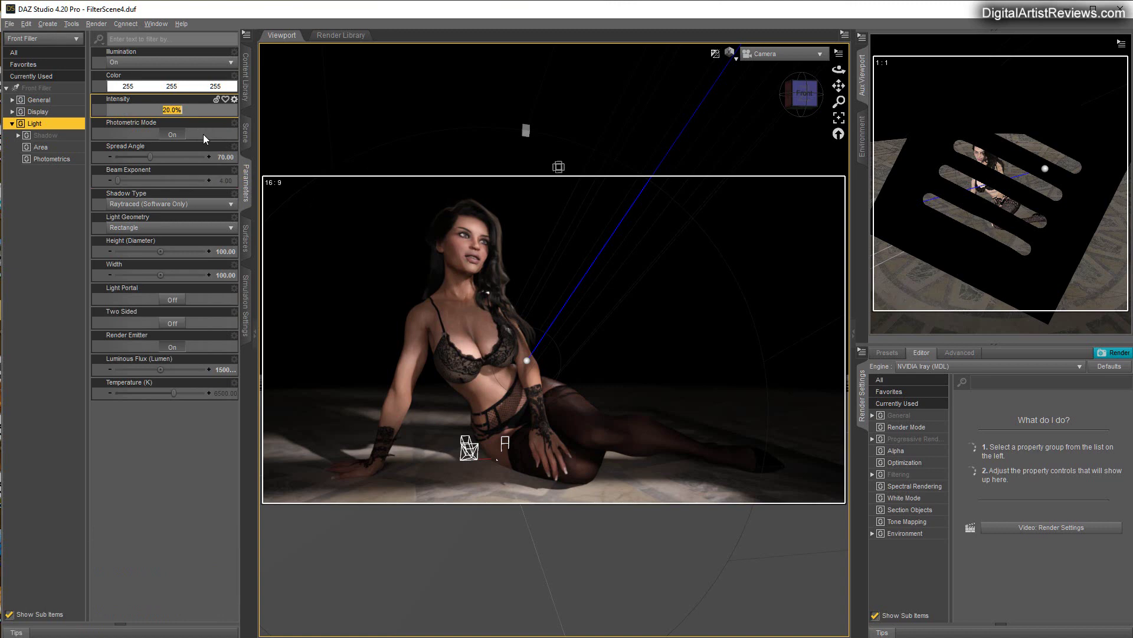
text(50)
key(Return)
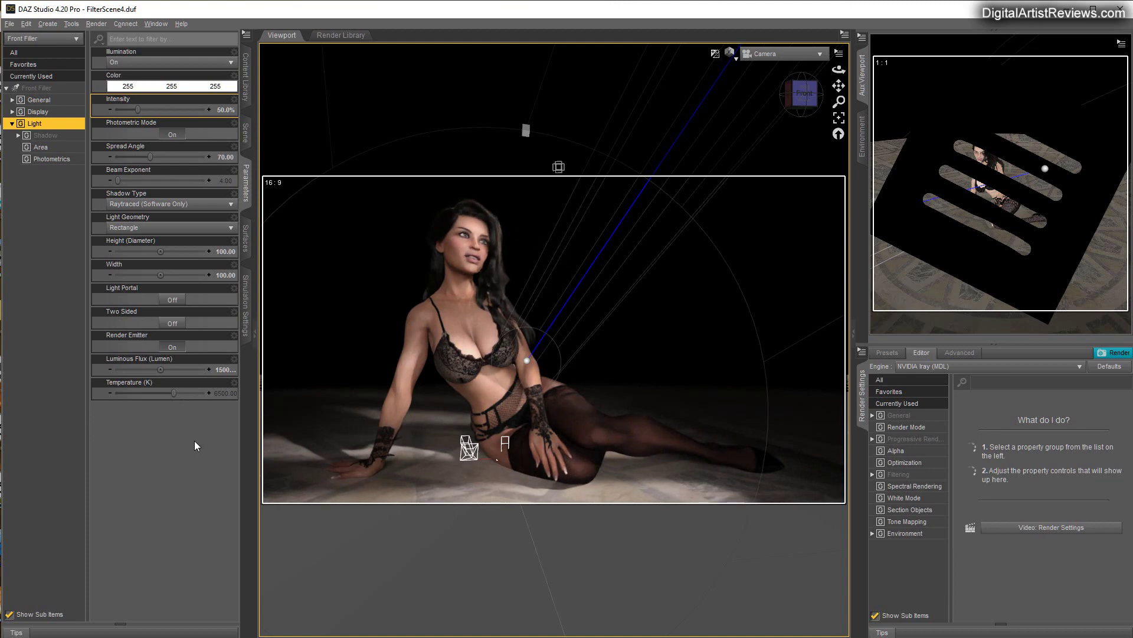
Step: Dim the Front Filler's intensity further, to 10% and then 5%
click(223, 110)
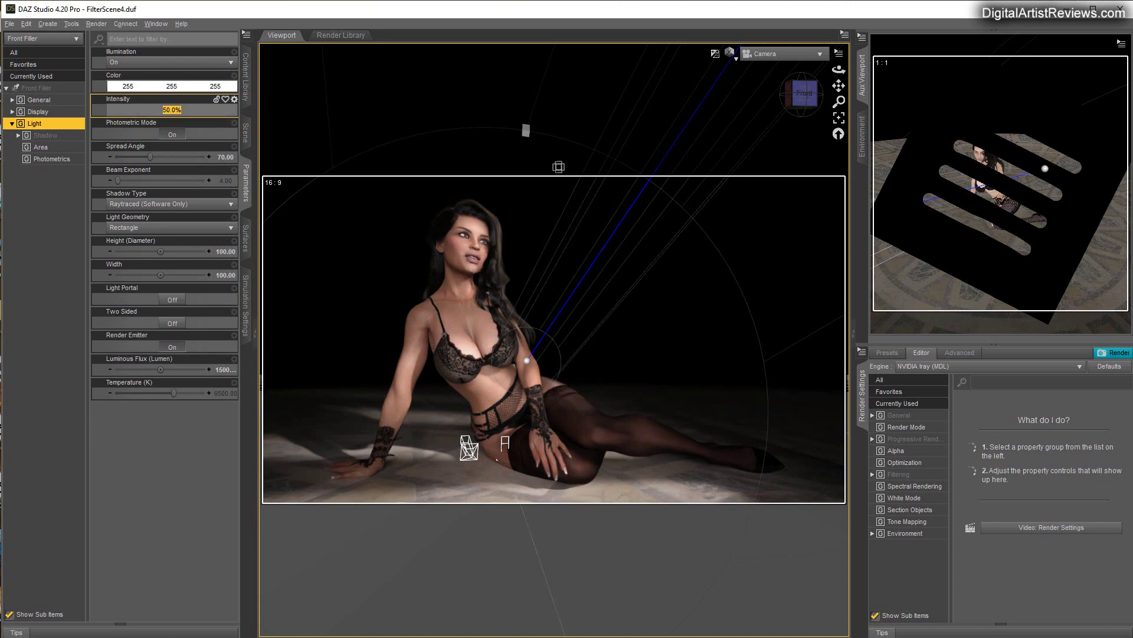
text(10)
key(Return)
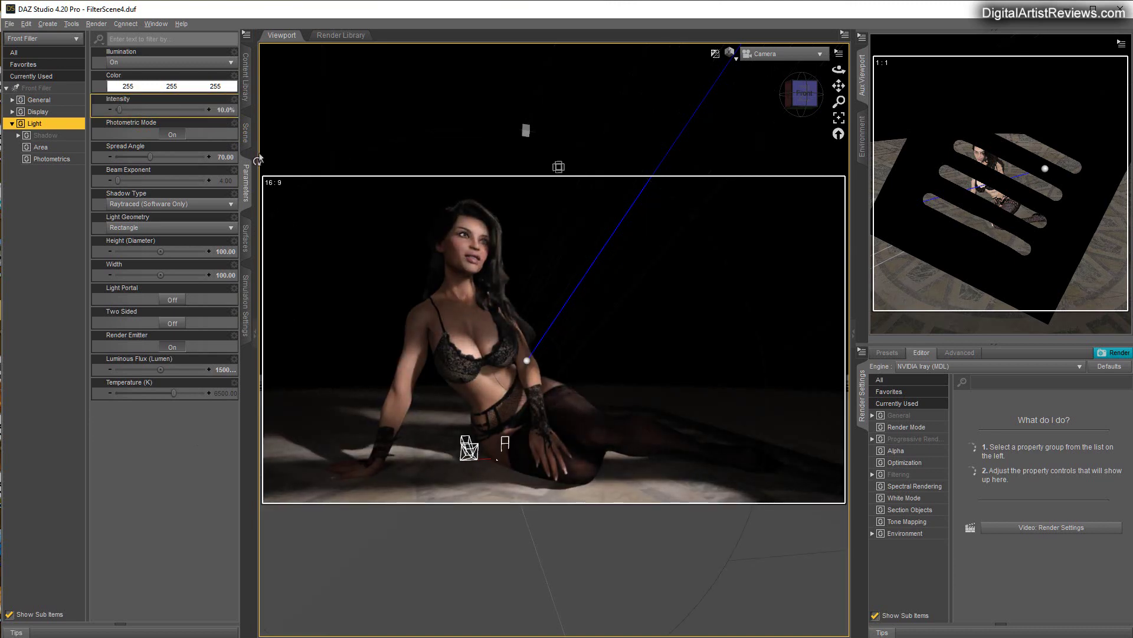
click(223, 110)
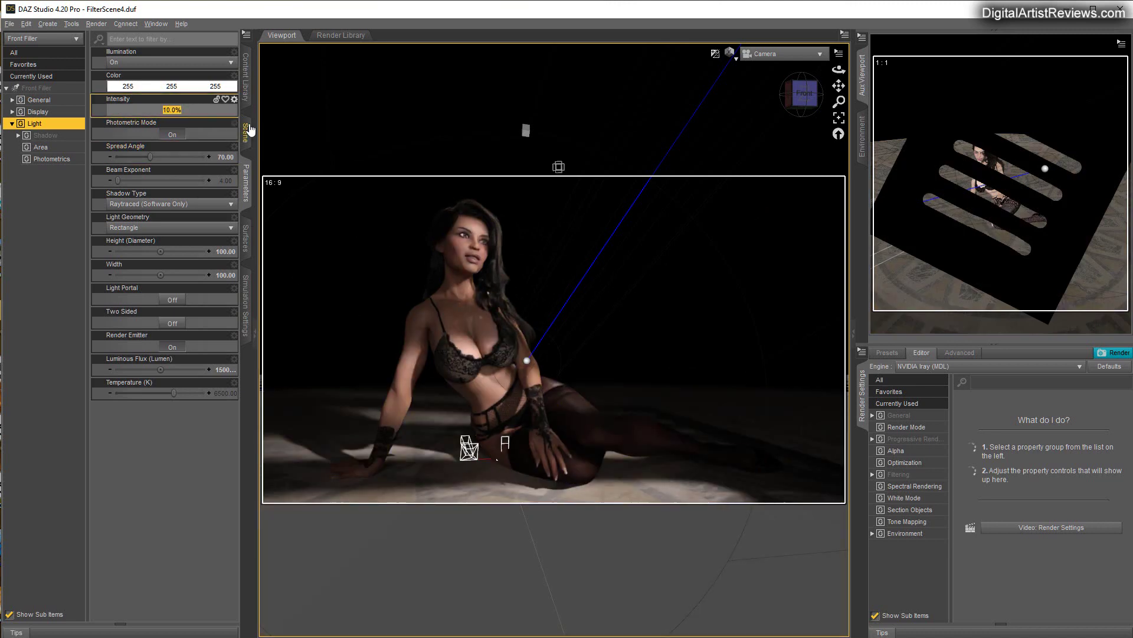
text(5)
key(Return)
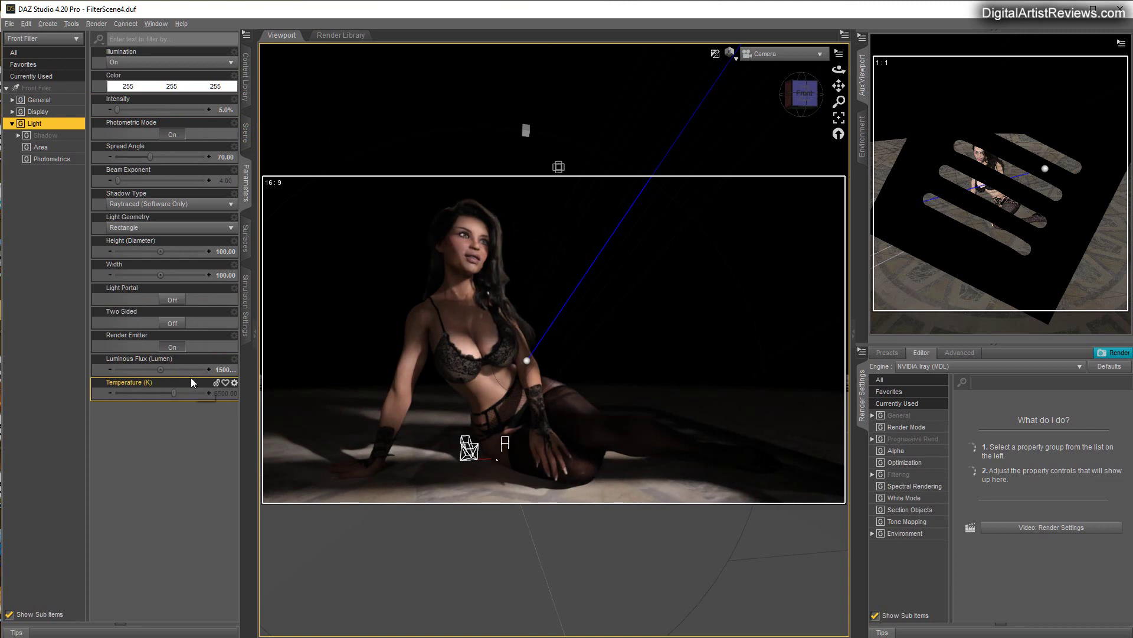
mouse_move(192, 383)
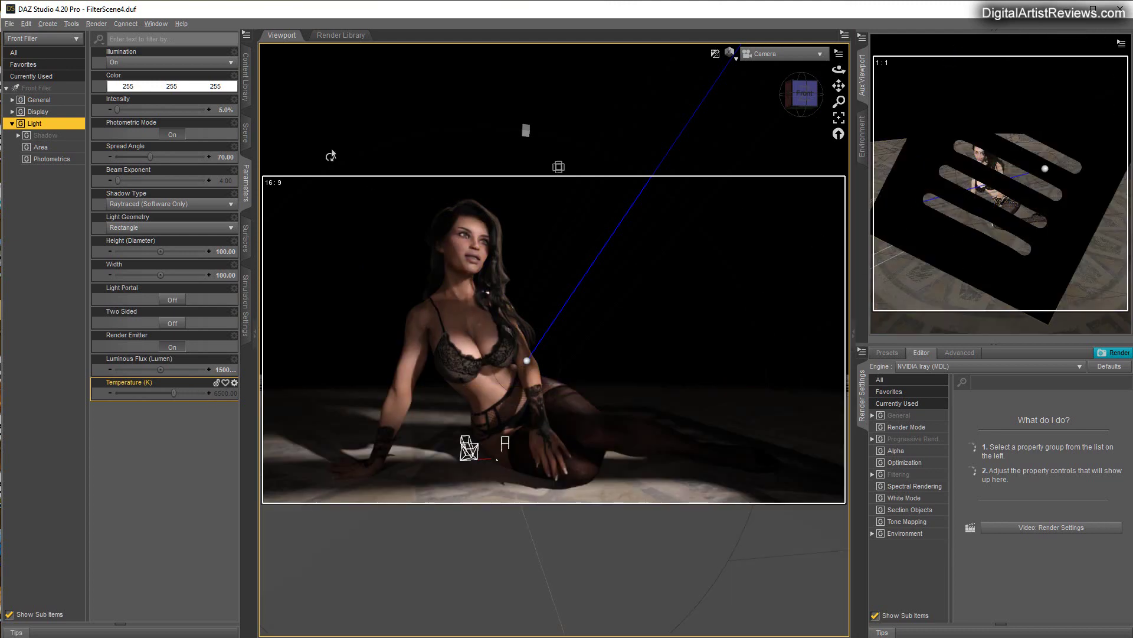
click(248, 132)
Step: Set the Plane's Vertical Tiles and Horizontal Tiles to 2
click(58, 177)
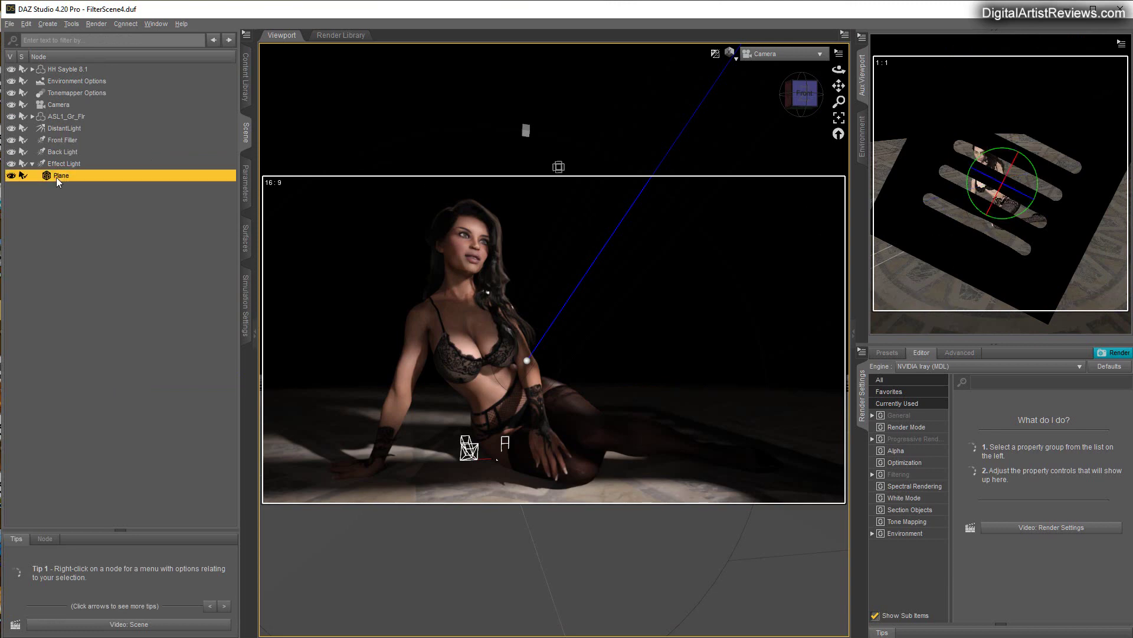
click(246, 184)
click(246, 237)
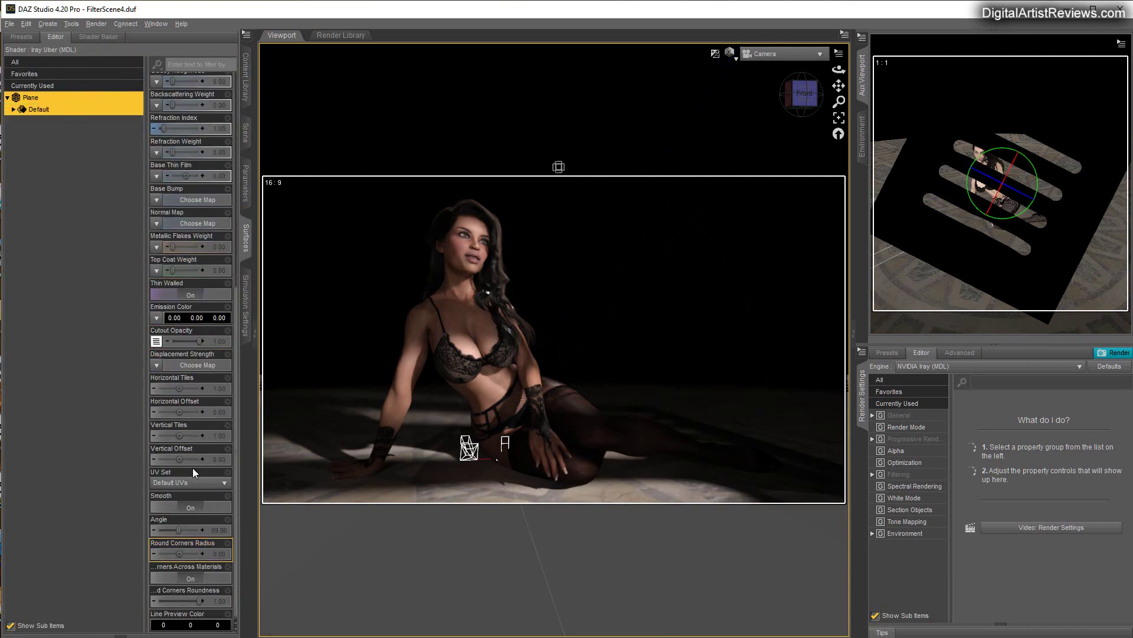
click(217, 437)
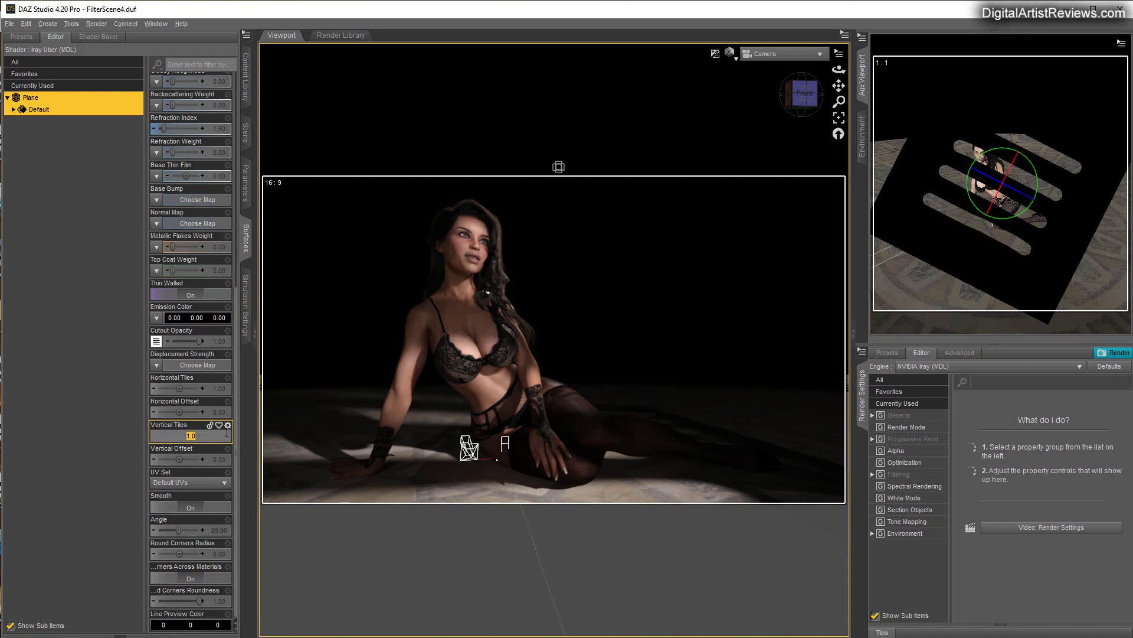
text(2)
key(Return)
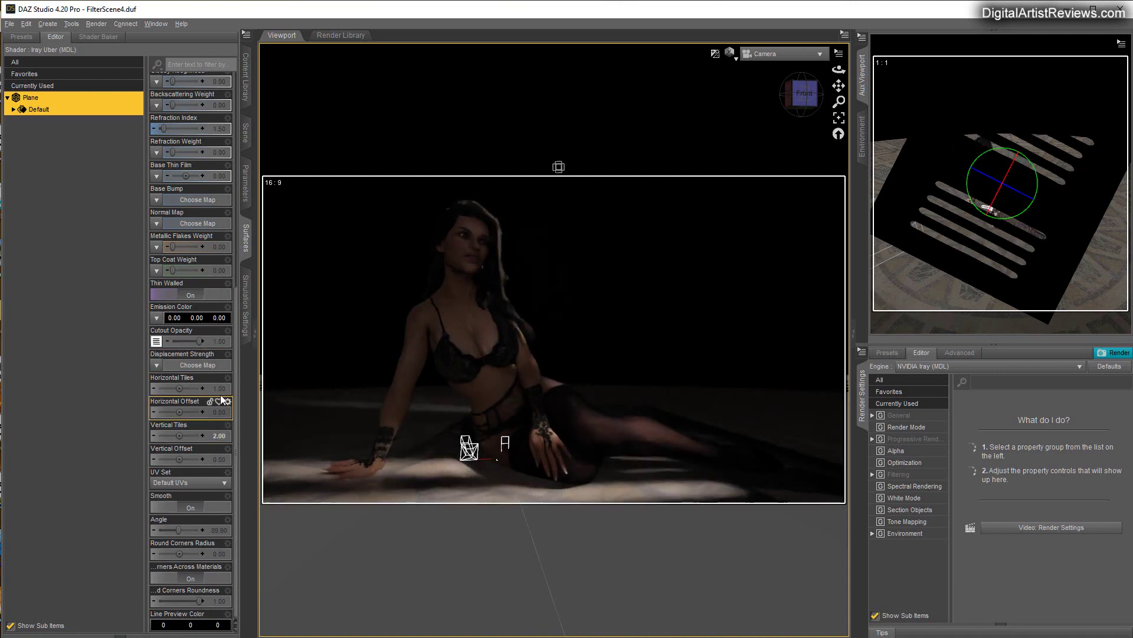
click(219, 390)
text(2)
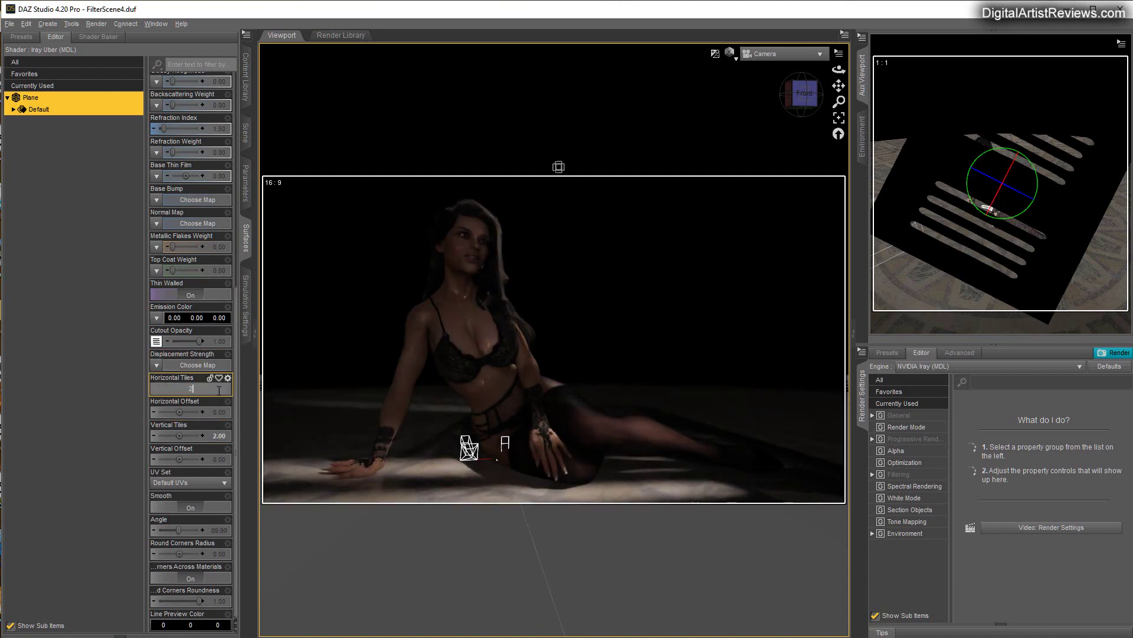
key(Return)
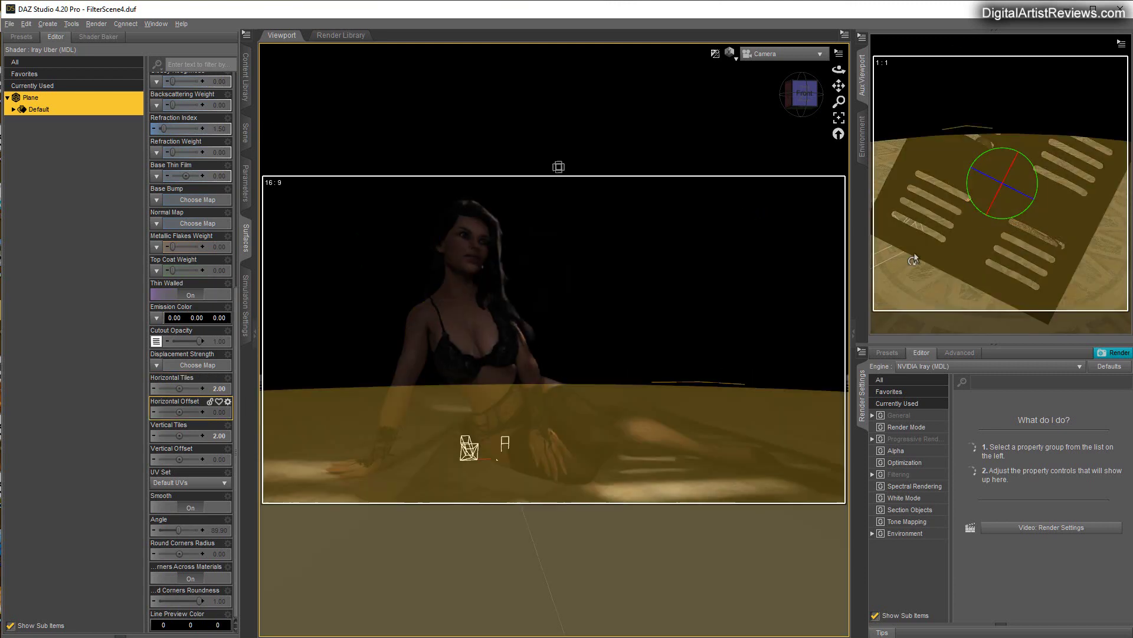
Step: Move the plane to about X 17, Y 15.56 to reposition the light bars
click(246, 133)
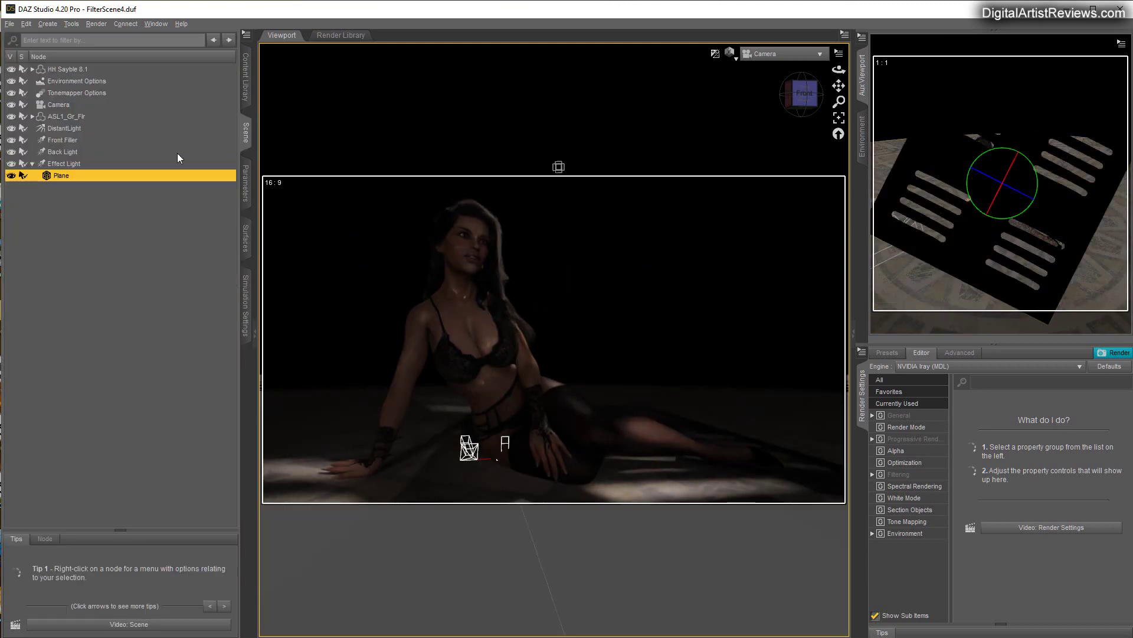
click(246, 188)
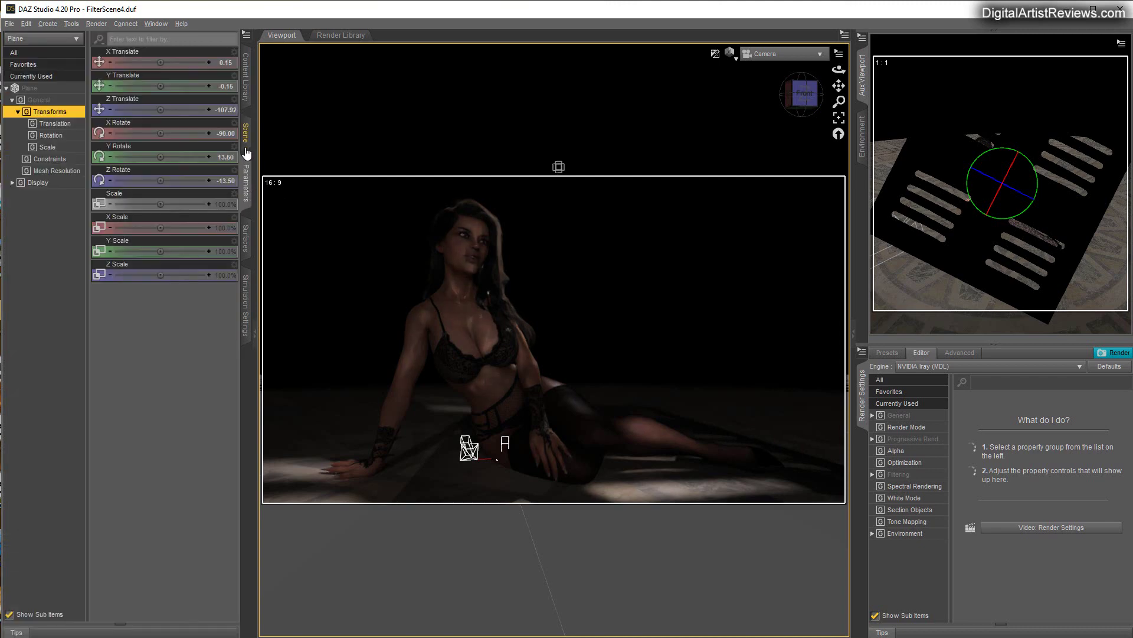
click(70, 24)
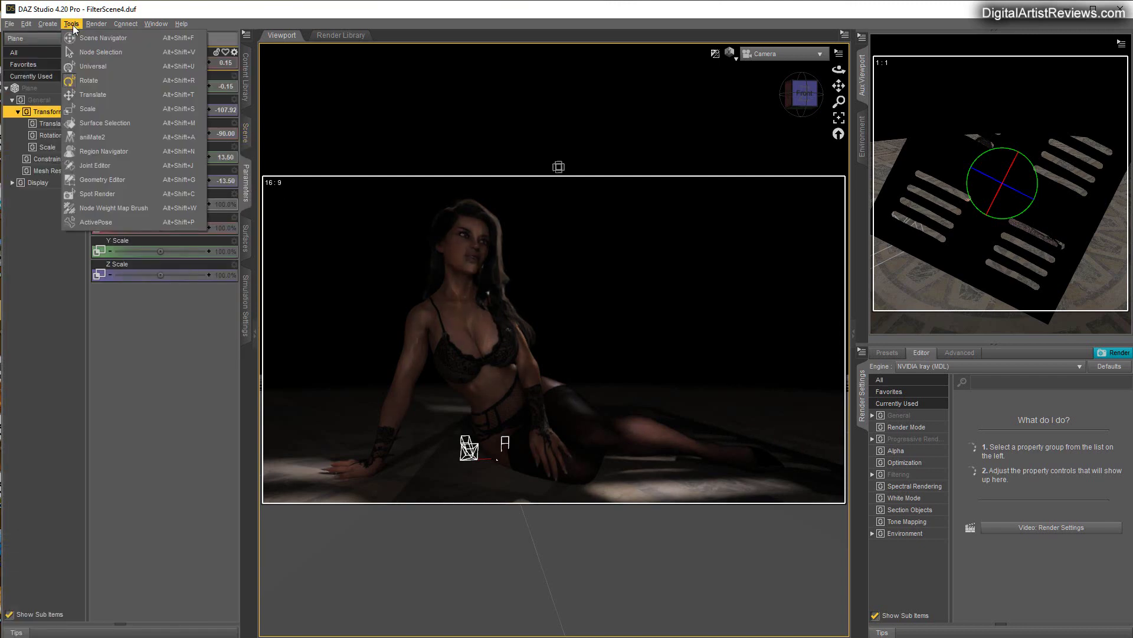
click(92, 94)
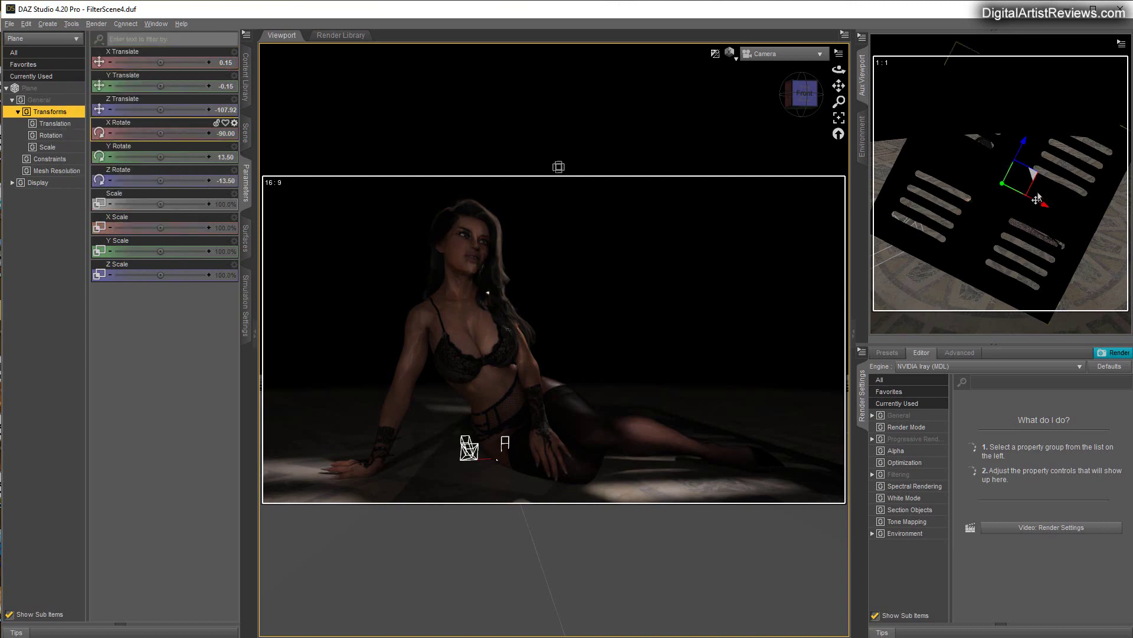
drag(1034, 179, 1072, 161)
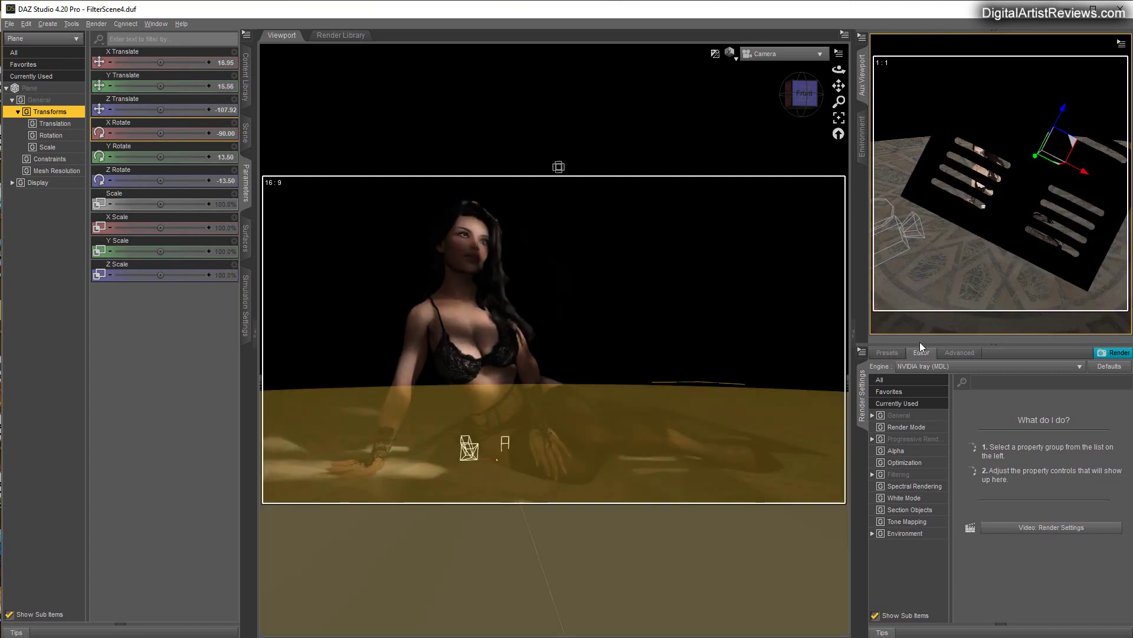